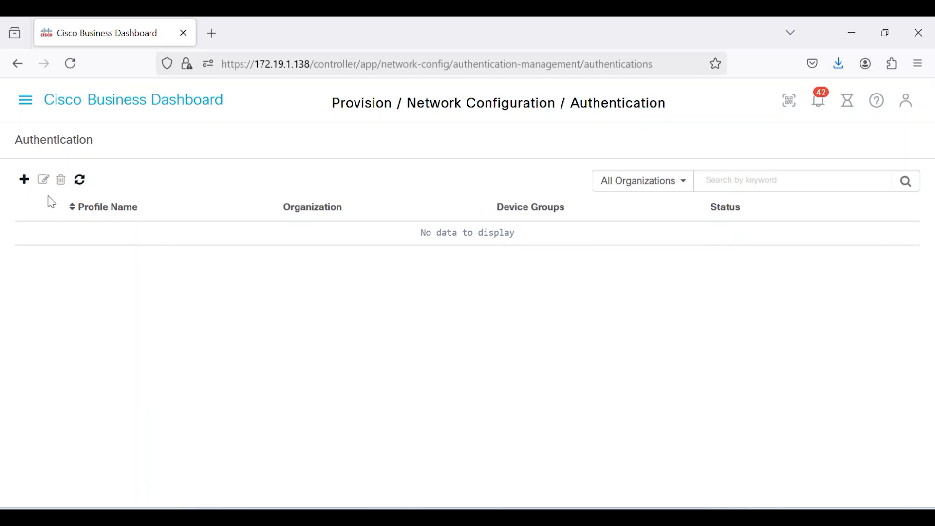
Start a new authentication profile named RadiusAuth in the Default organization and assign the Default device group to it.
left_click(25, 180)
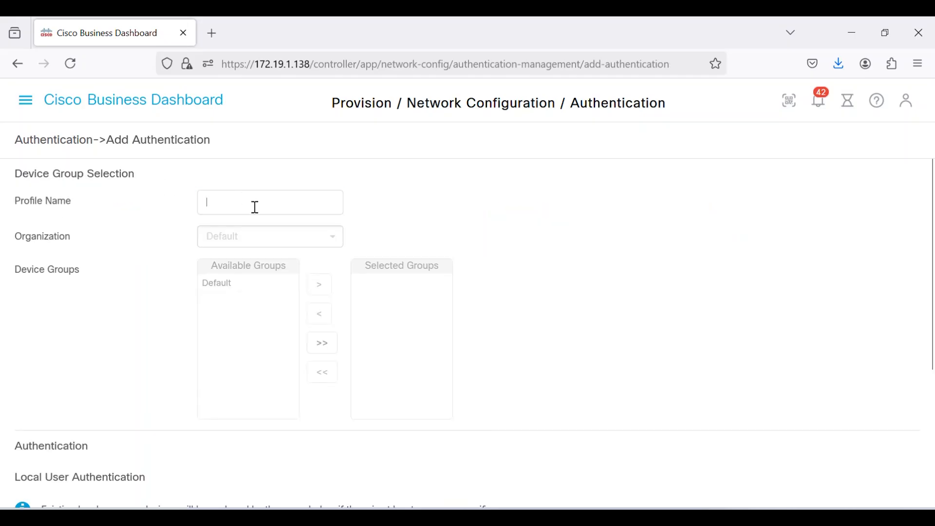
type("RadiusAuth")
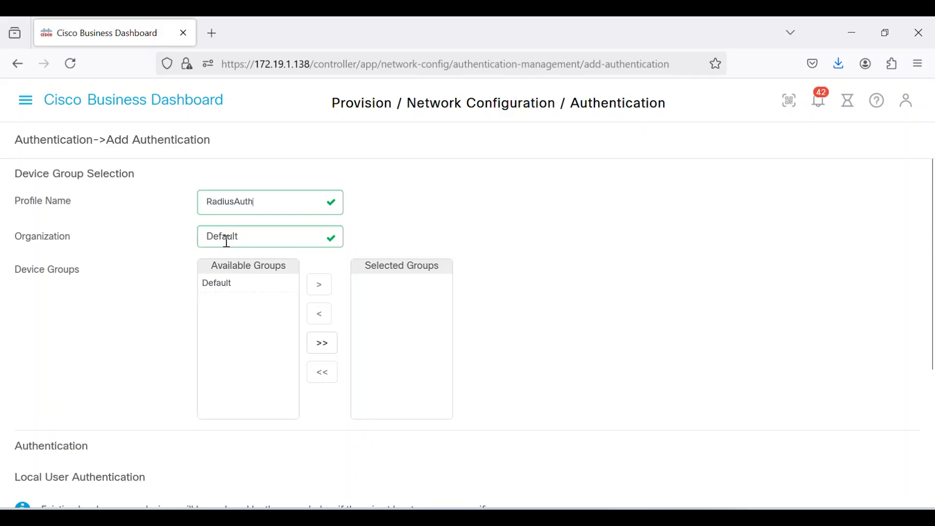
left_click(213, 284)
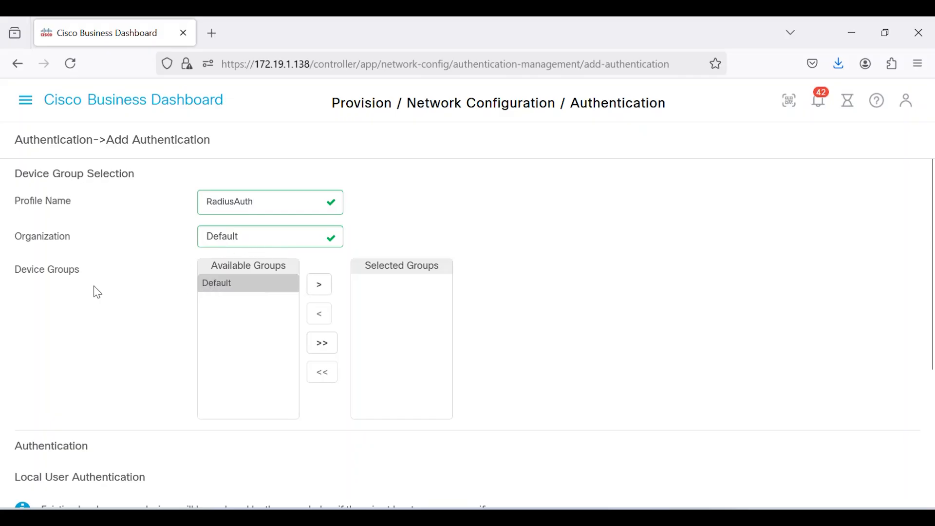
left_click(321, 287)
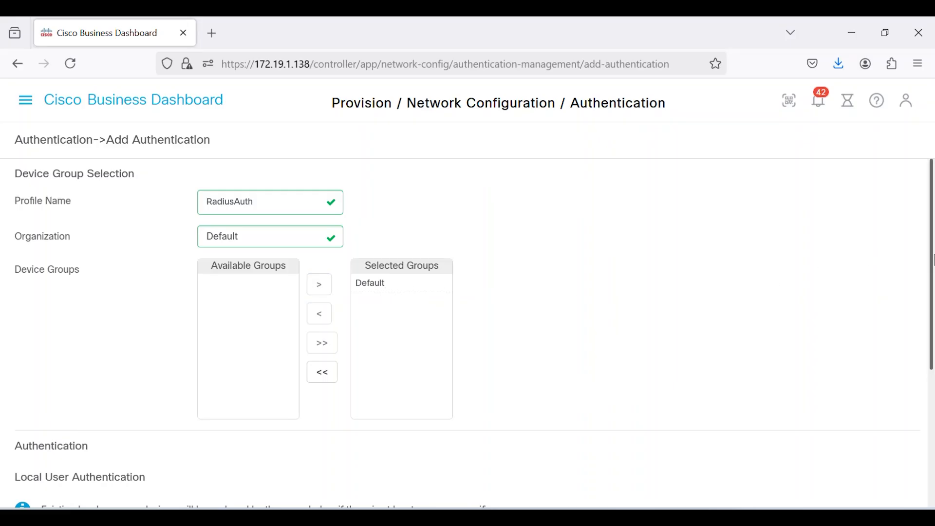
Enable the Cisco Business Dashboard Authentication Service as the profile's authentication server and save the profile.
scroll(932, 275, "down", 5)
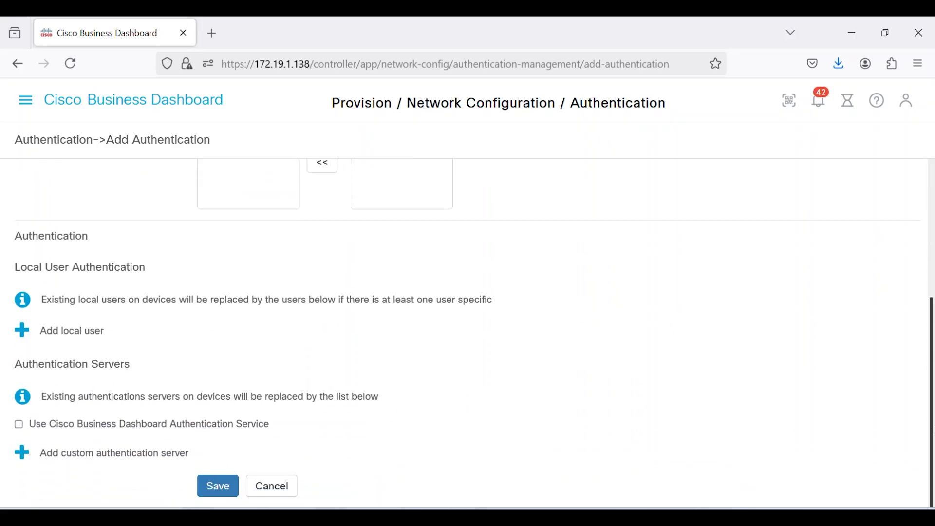
left_click(19, 426)
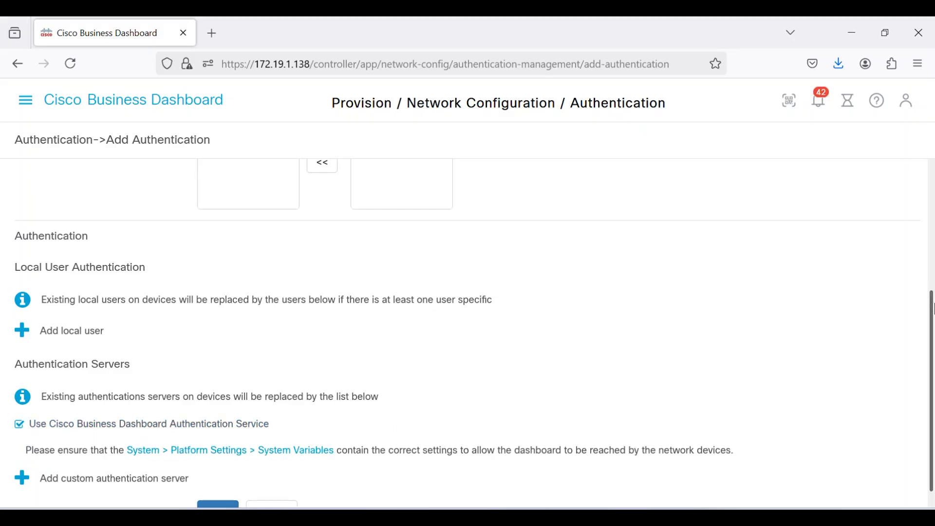
scroll(932, 292, "down", 1)
left_click(219, 489)
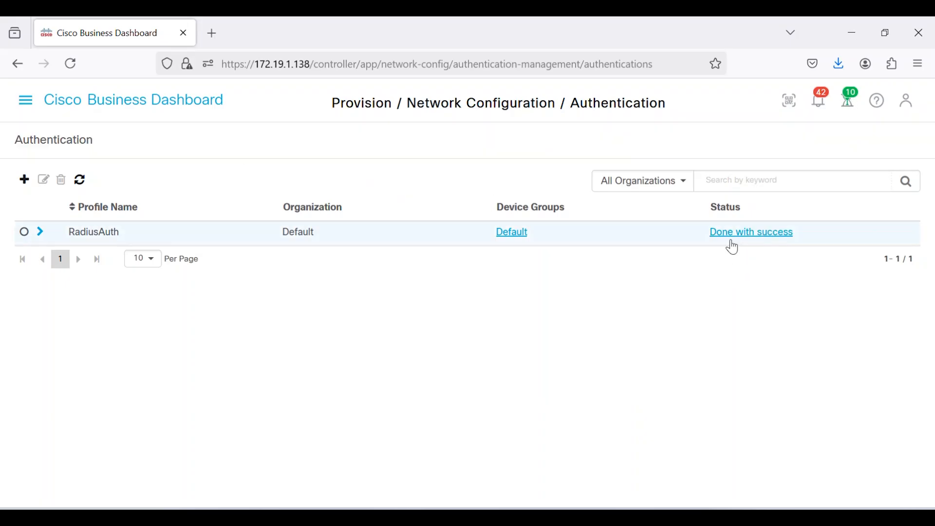
In the system variables of the platform settings, set the External Dashboard IP Address to 172.19.1.138.
left_click(27, 104)
scroll(146, 350, "down", 3)
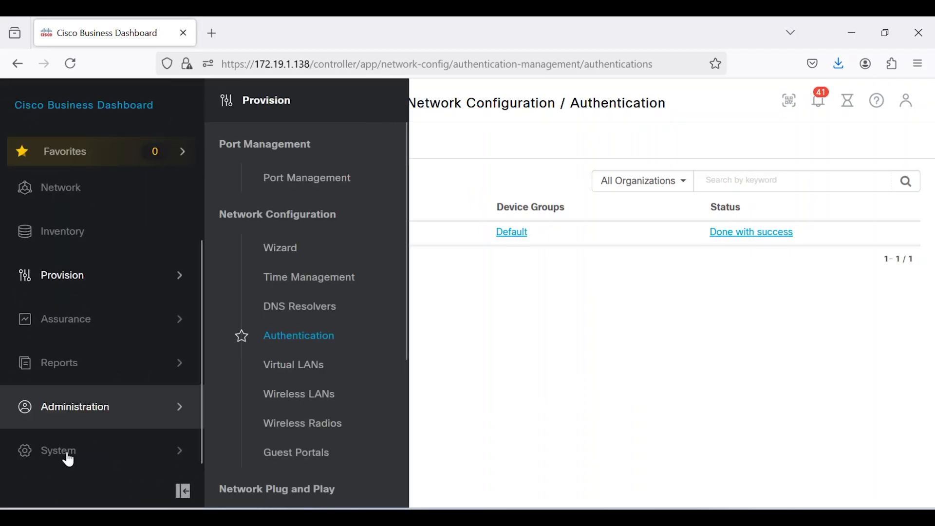
left_click(58, 458)
left_click(303, 323)
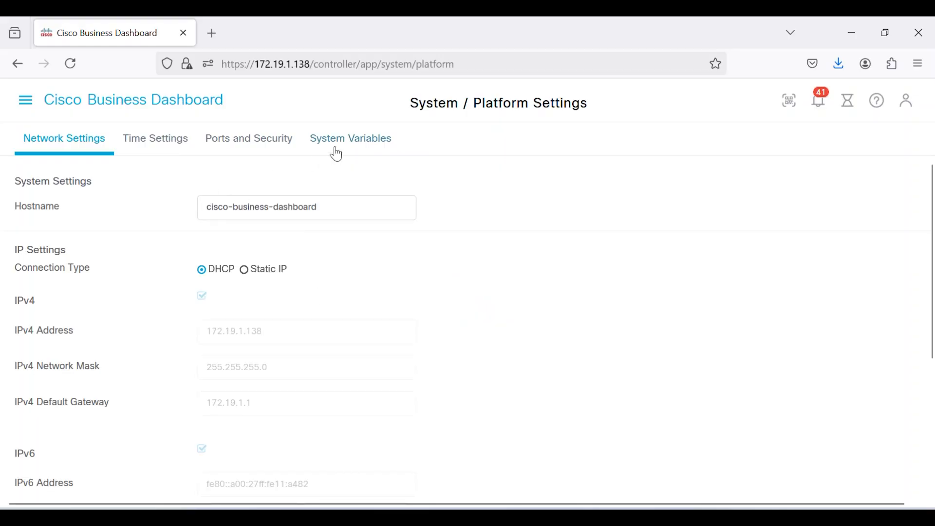
left_click(344, 149)
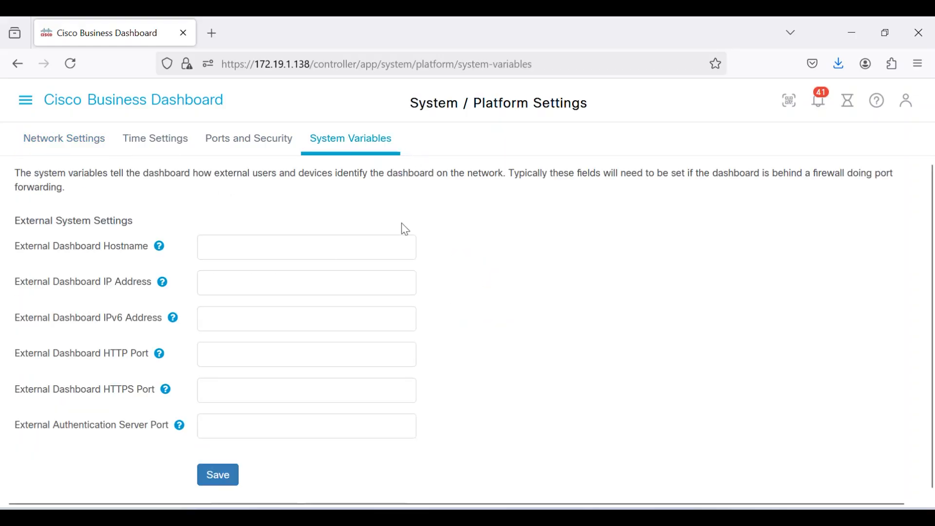
left_click(245, 283)
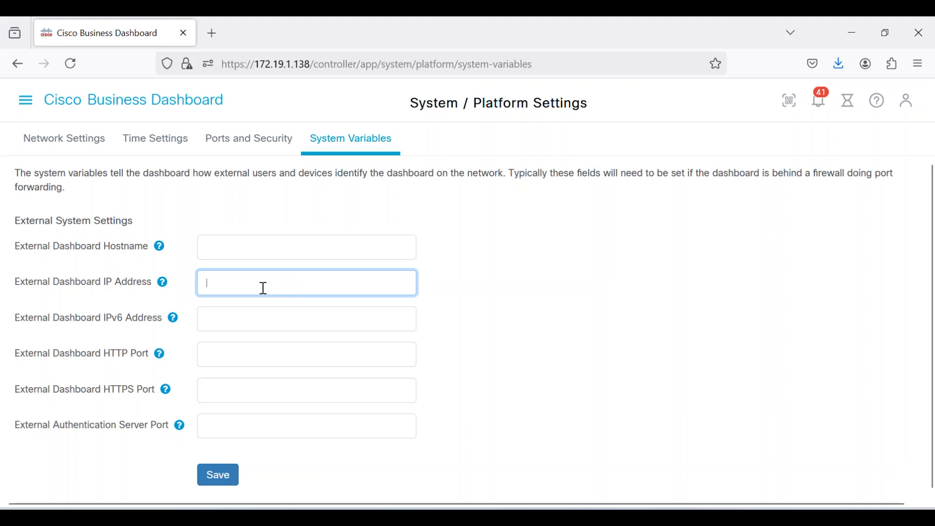
type("172.19")
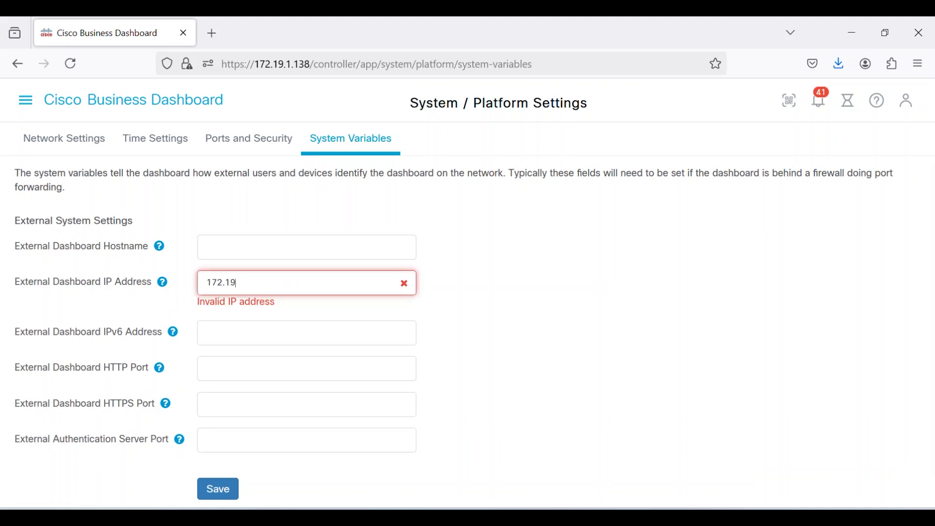
type(".1.138")
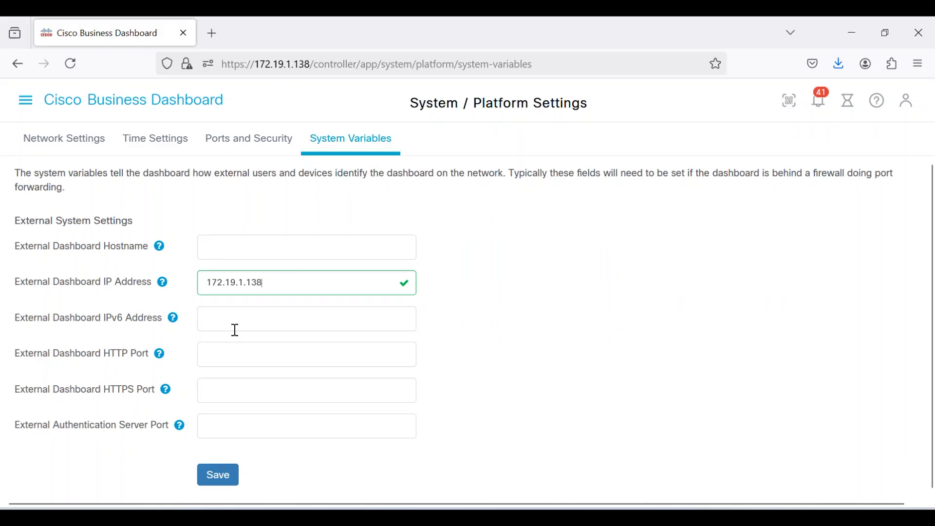
Set the external HTTP port to 80, HTTPS port to 443 and authentication server port to 1812, and save the system variables.
left_click(246, 350)
type("80")
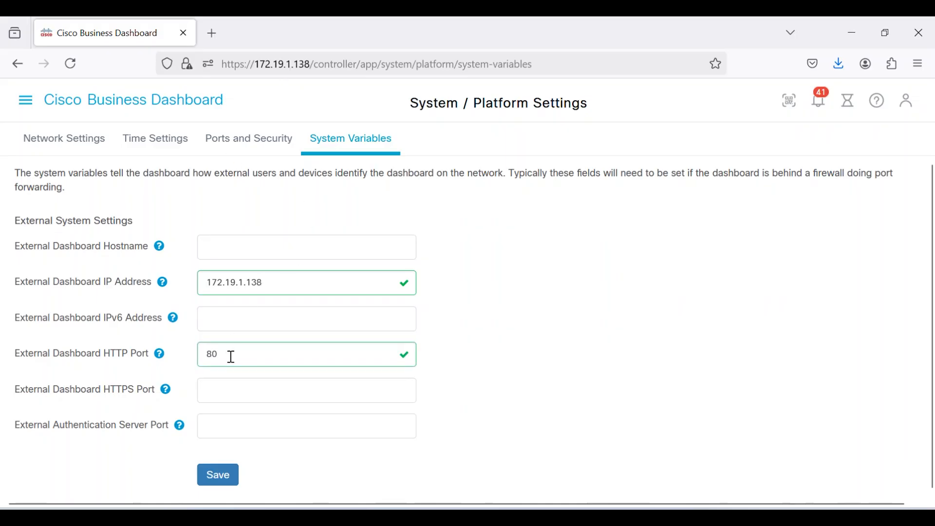
left_click(233, 389)
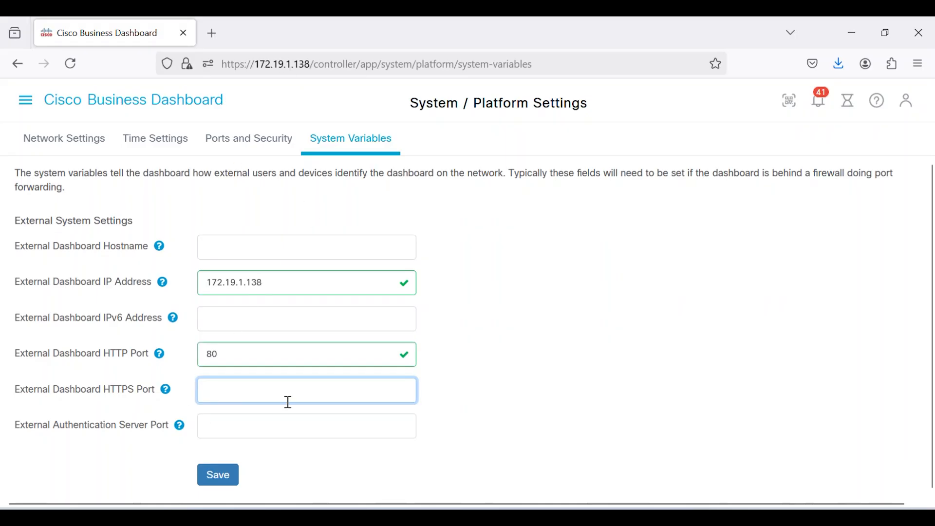
type("443")
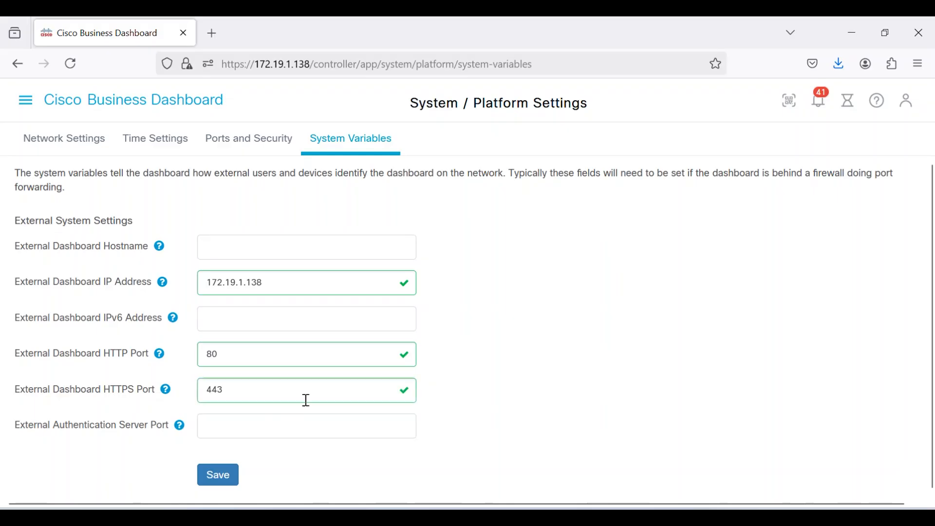
left_click(310, 435)
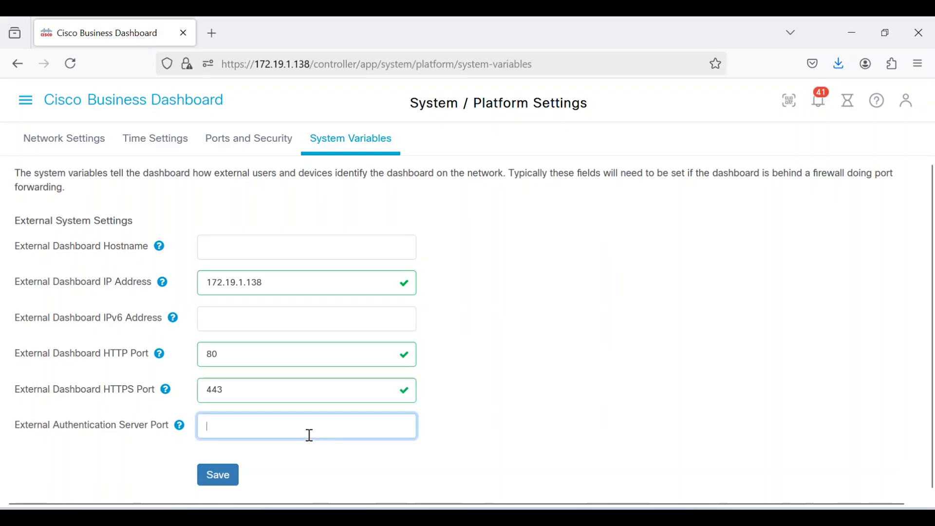
type("1812")
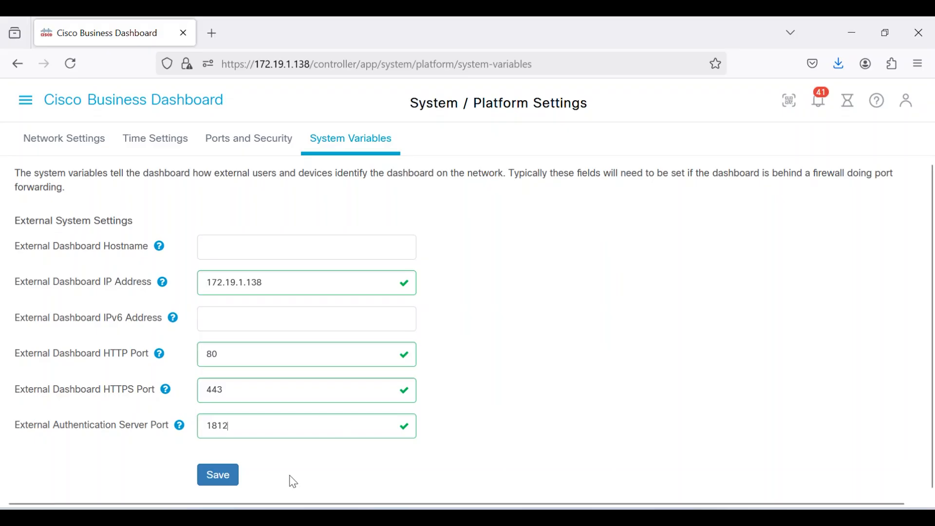
left_click(212, 480)
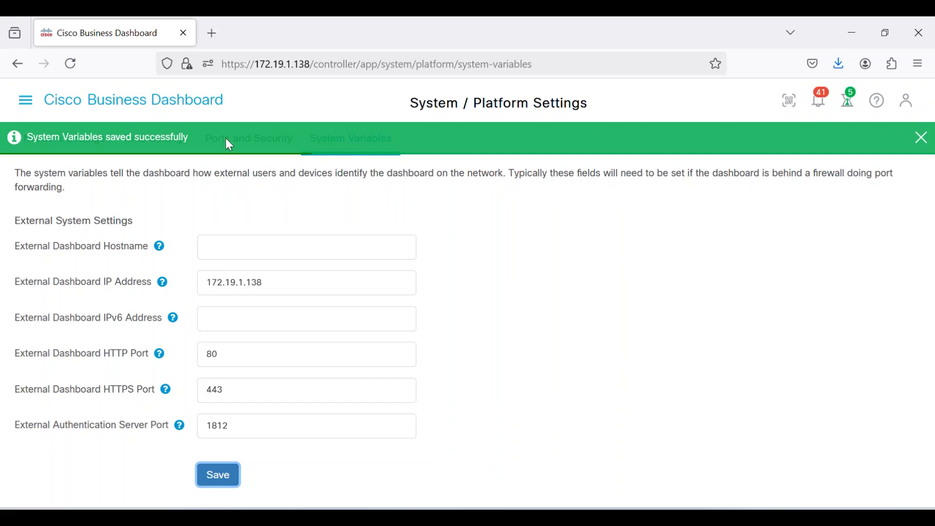
Start adding a dashboard user with user name and display name user1, and fill in the user's e-mail.
left_click(25, 100)
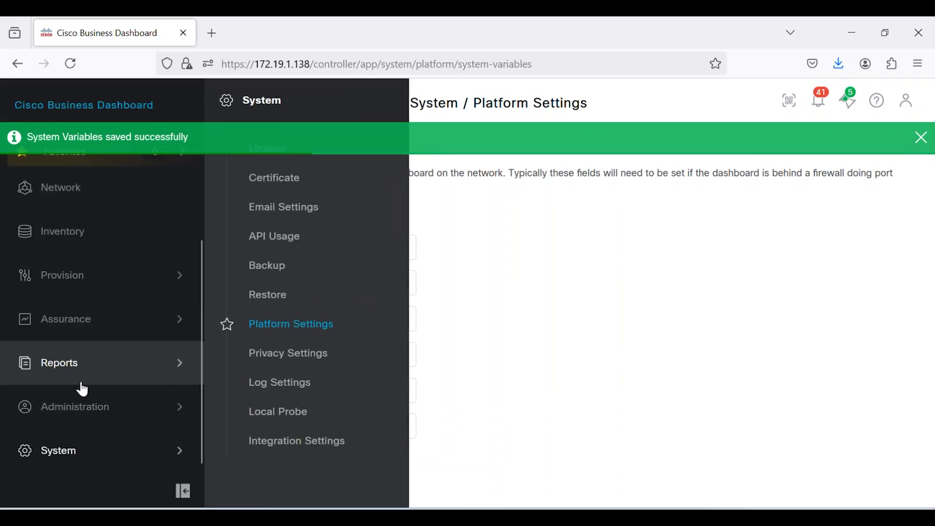
left_click(82, 407)
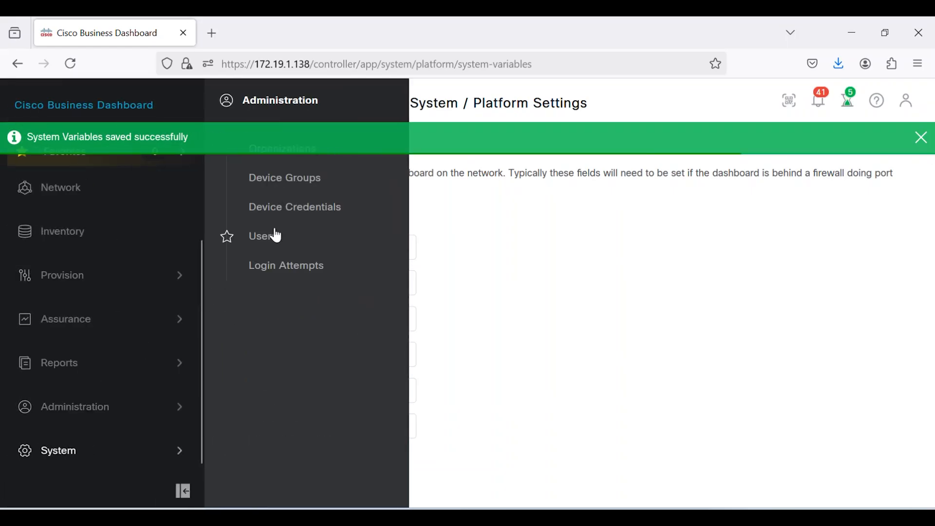
left_click(265, 237)
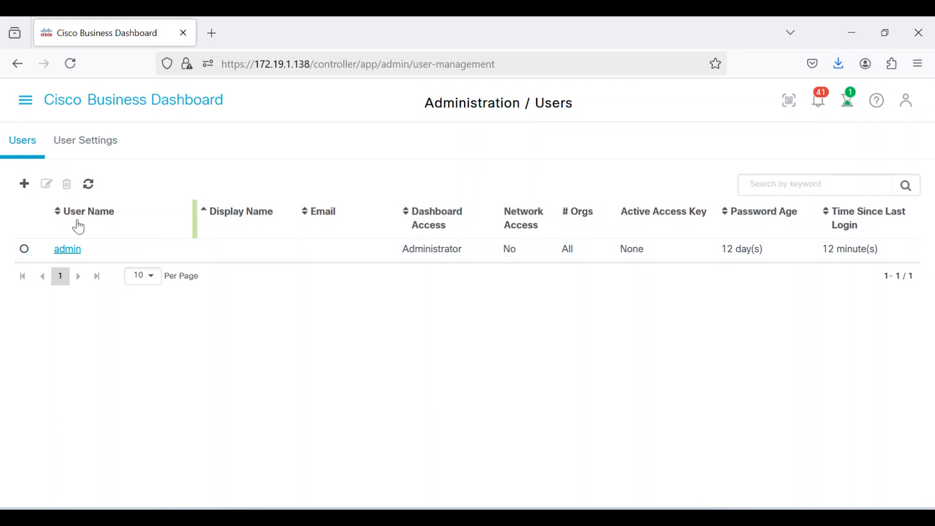
left_click(22, 185)
left_click(256, 182)
type("user1")
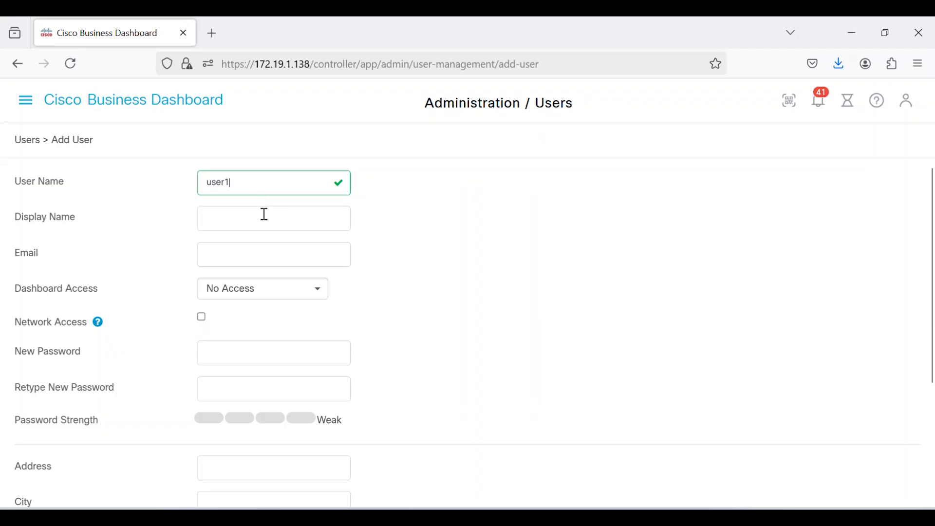
left_click(265, 214)
type("user1")
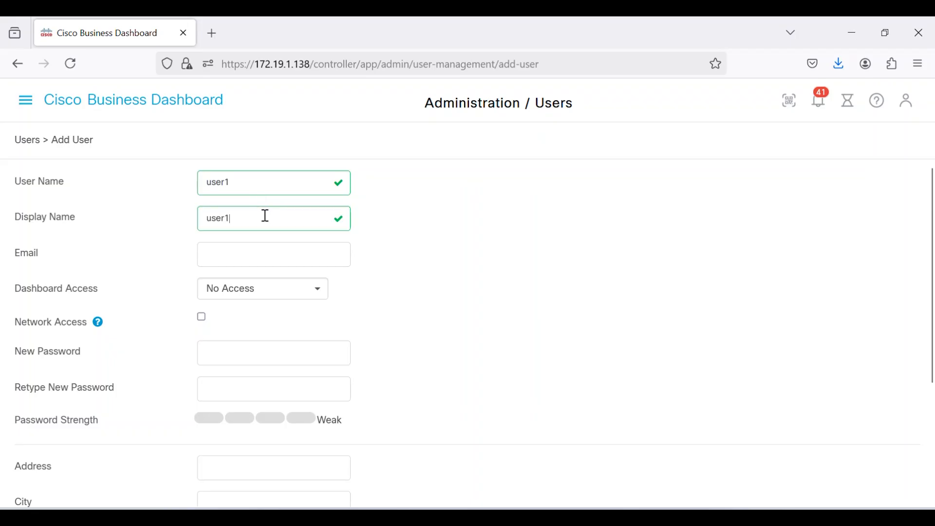
left_click(281, 255)
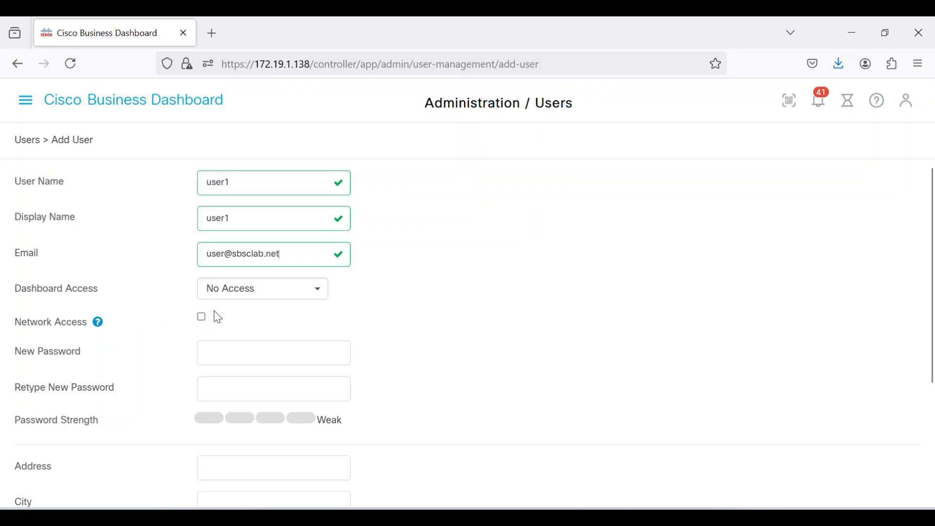
Grant the new user network access, enter and retype the account password, and save the user.
left_click(297, 351)
type("••••••••")
left_click(338, 385)
type("••••••••")
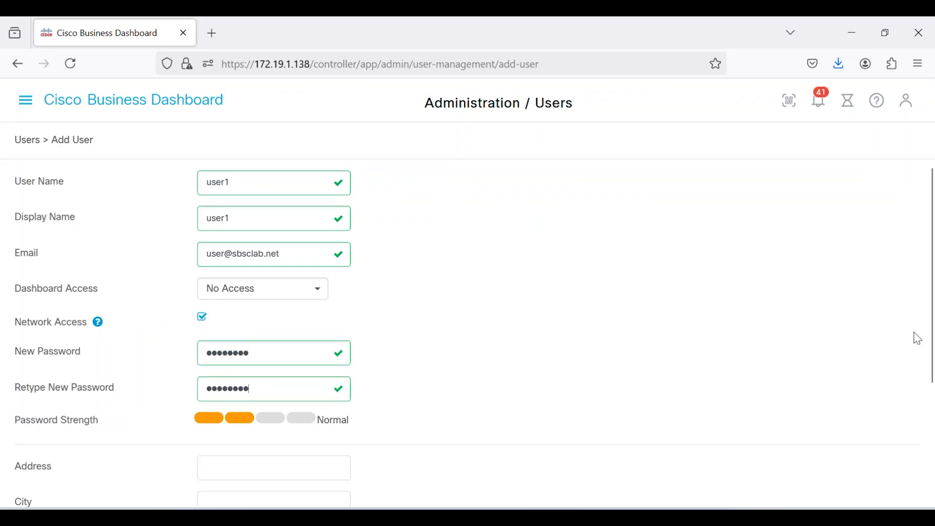
scroll(918, 338, "down", 5)
left_click(221, 482)
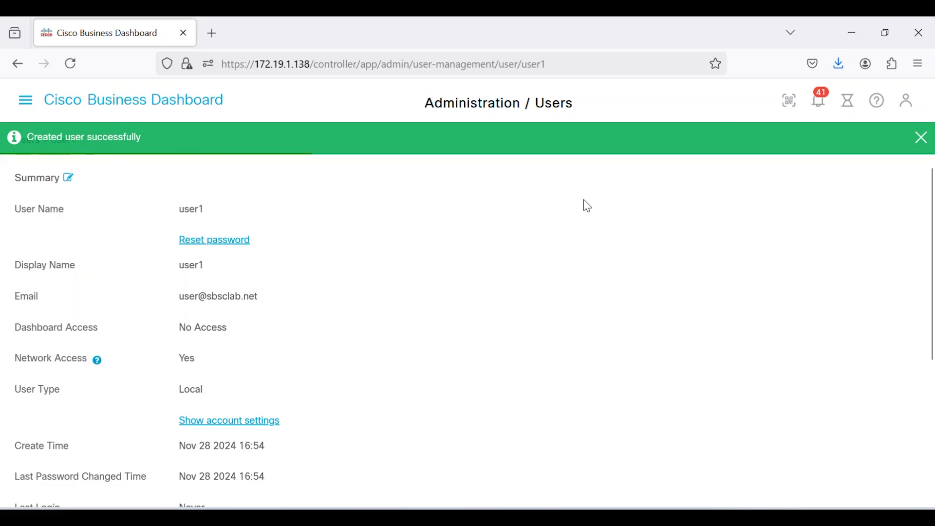
Associate user1 with the Default organization.
left_click_drag(927, 185, 932, 361)
left_click(146, 325)
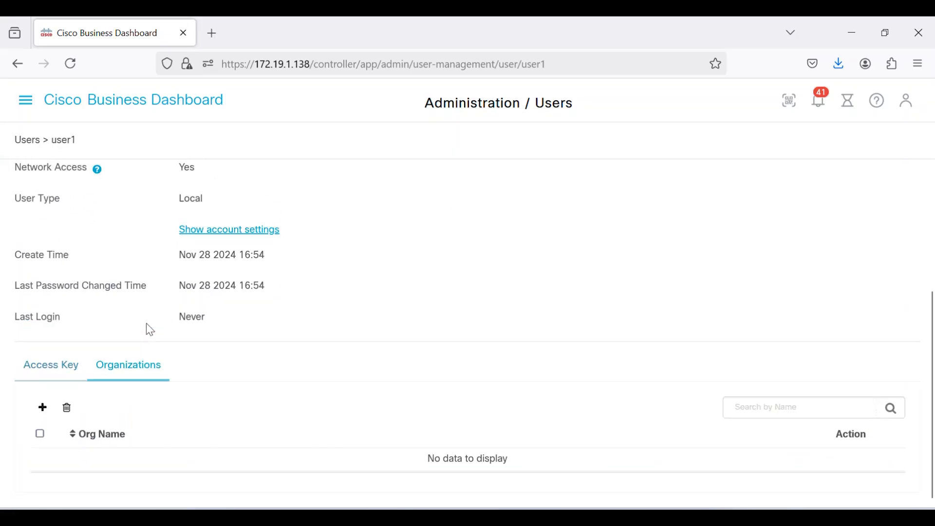
left_click(42, 407)
left_click(74, 430)
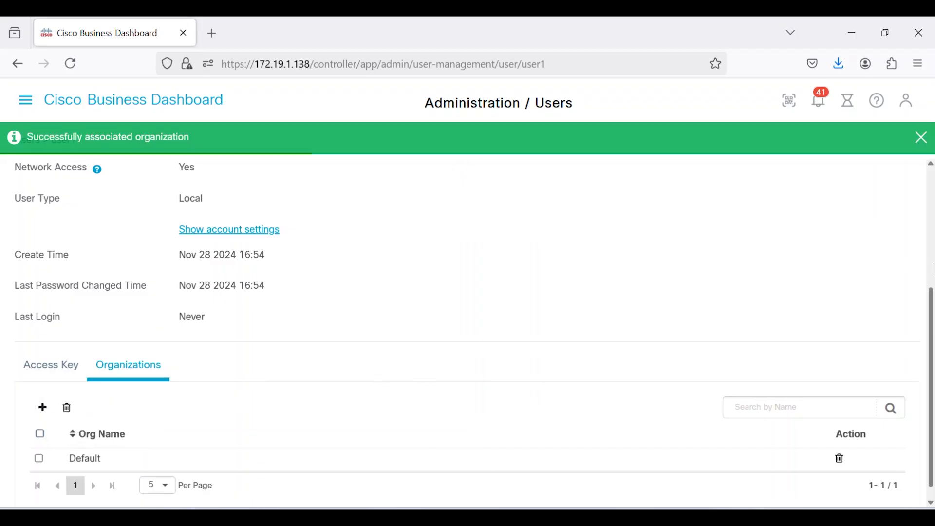
scroll(931, 361, "down", 1)
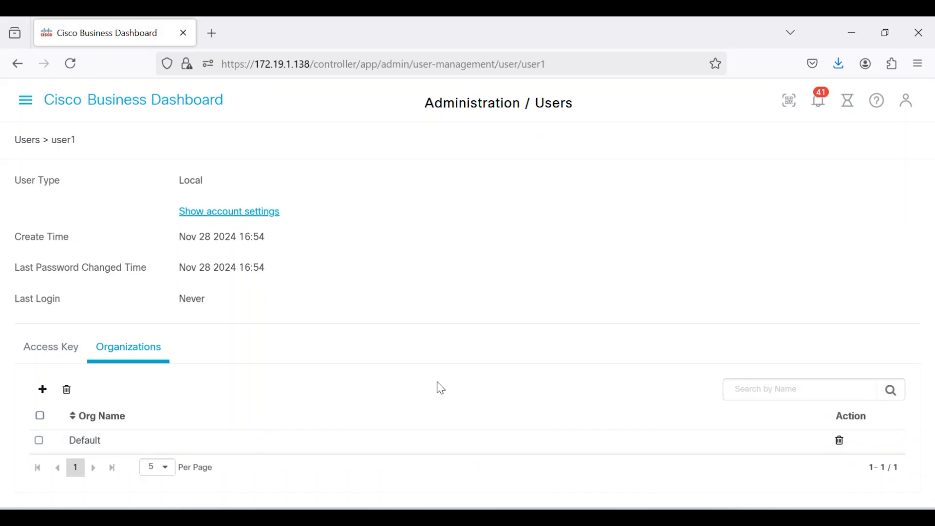
Start a wireless LAN profile named RadAuth in the Default organization and assign it the Default device group.
left_click(25, 101)
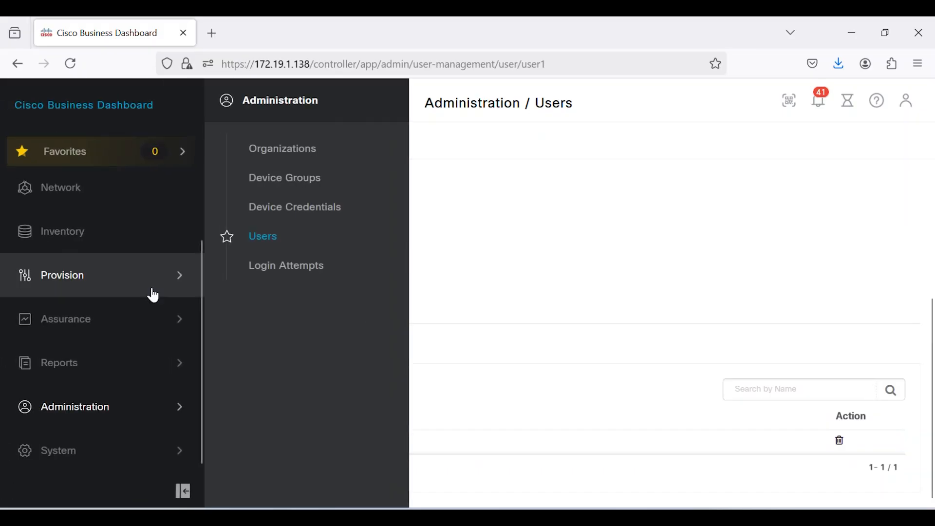
left_click(108, 273)
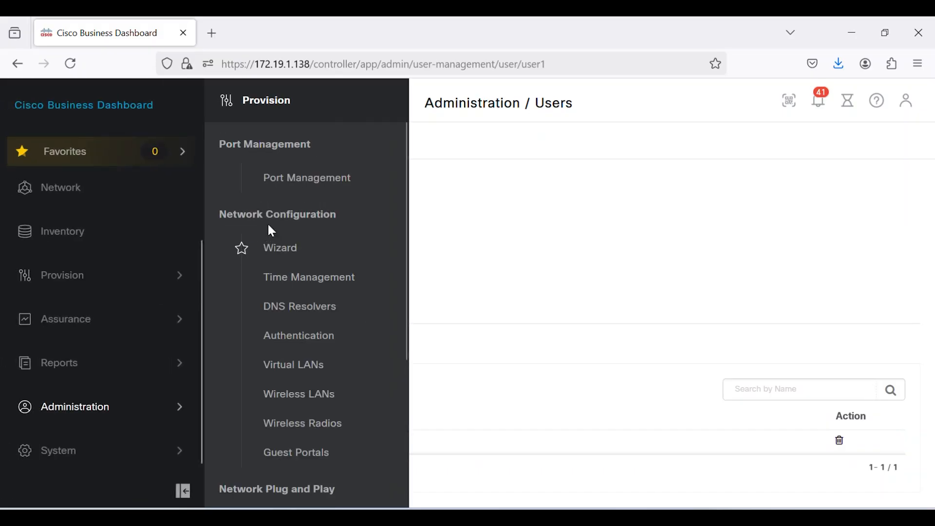
left_click(298, 394)
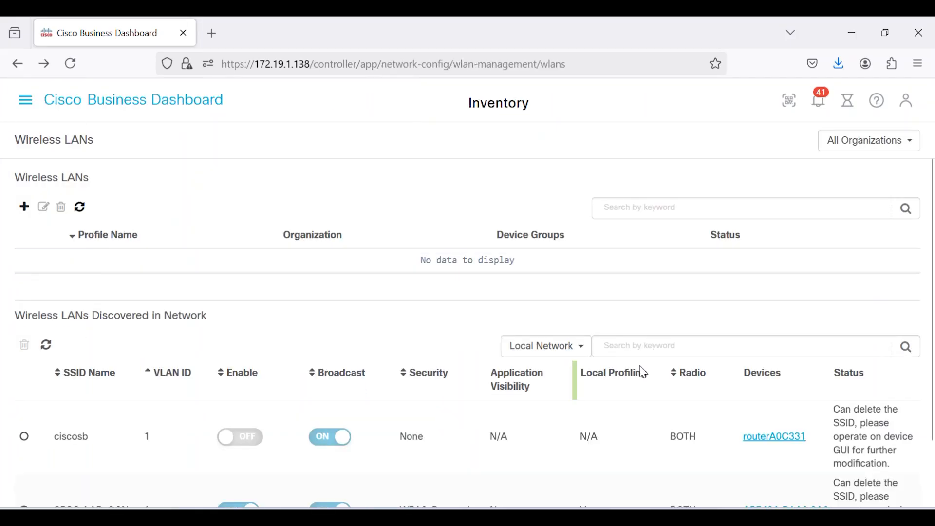
left_click(26, 206)
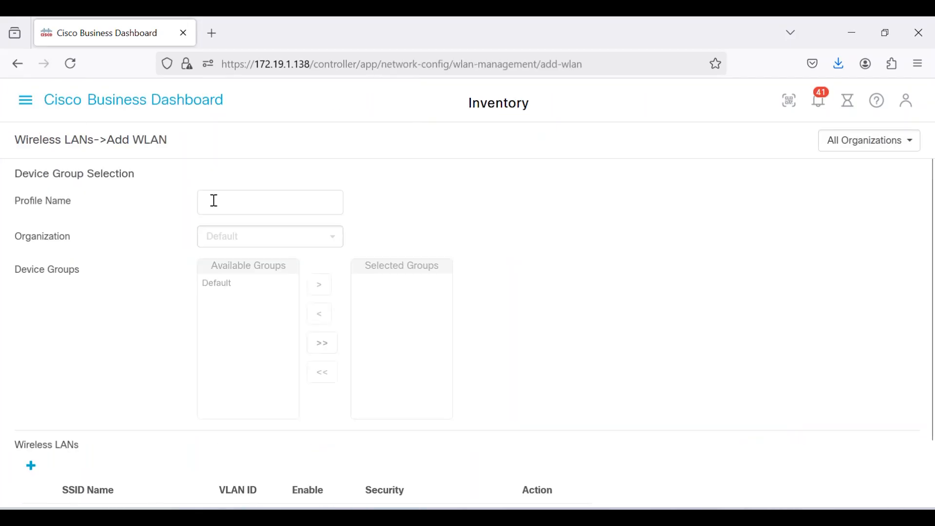
left_click(233, 204)
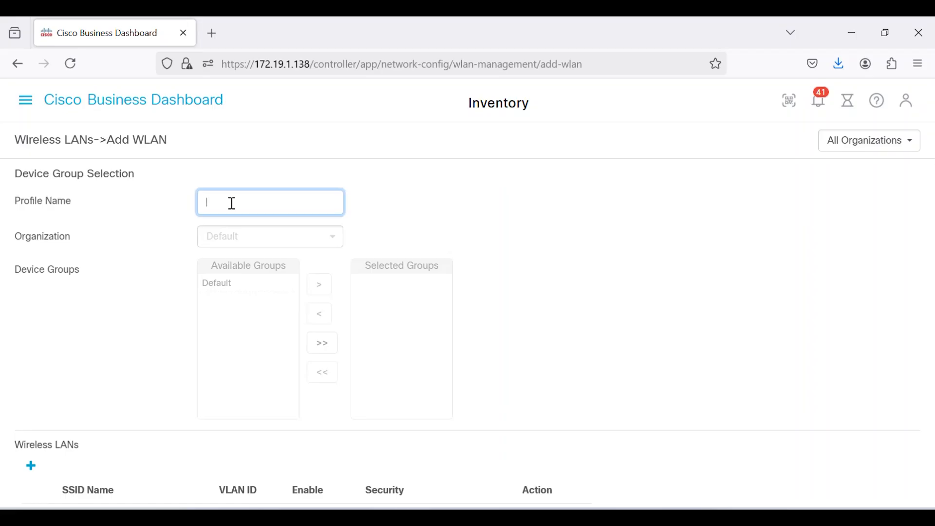
type("RadAuth")
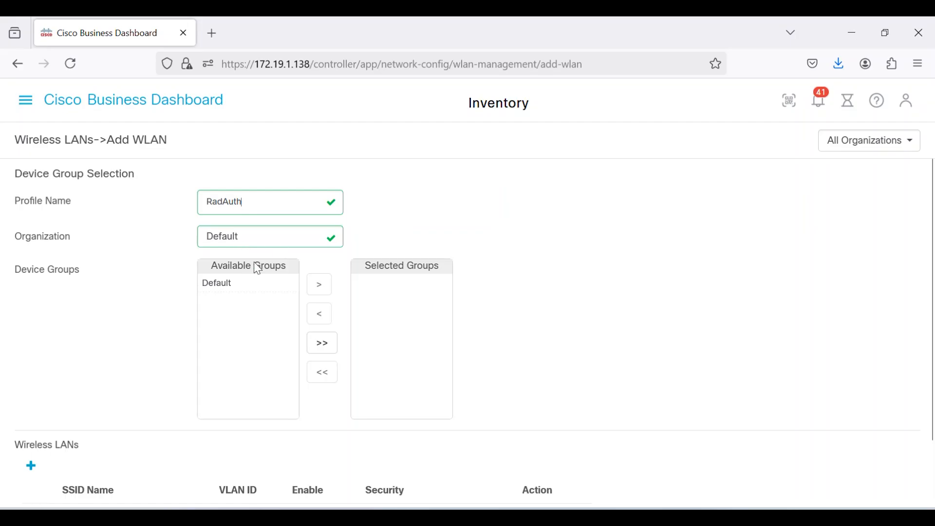
left_click(217, 287)
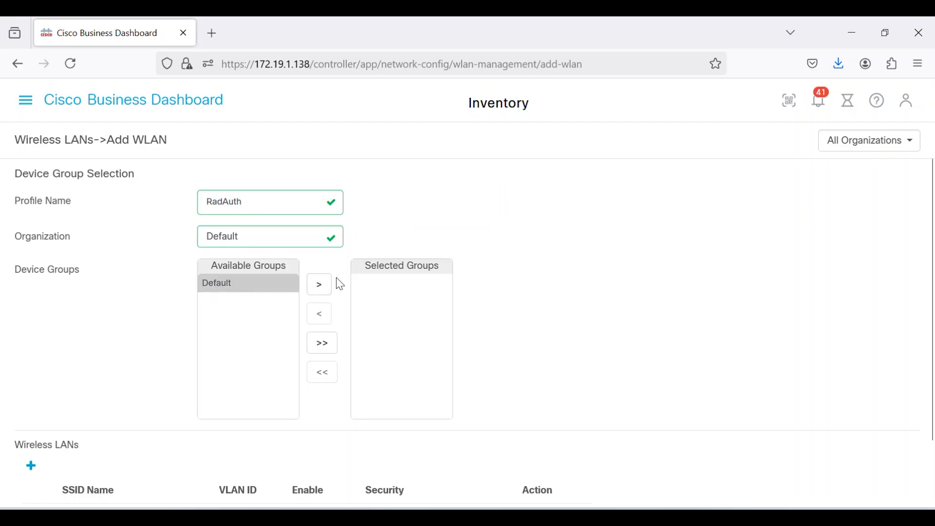
left_click(319, 286)
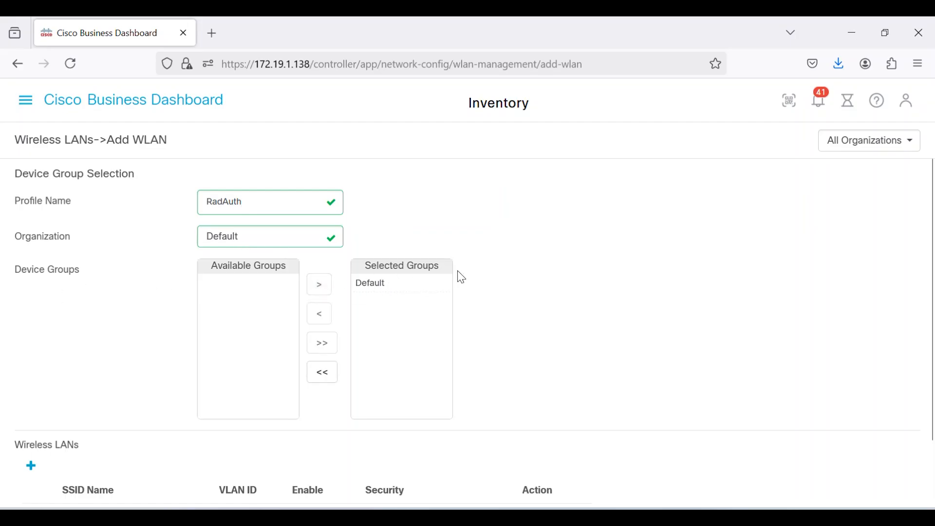
Add a wireless LAN to the profile with SSID RadiusTest, VLAN ID 1 and WPA2-Enterprise security.
scroll(777, 361, "down", 3)
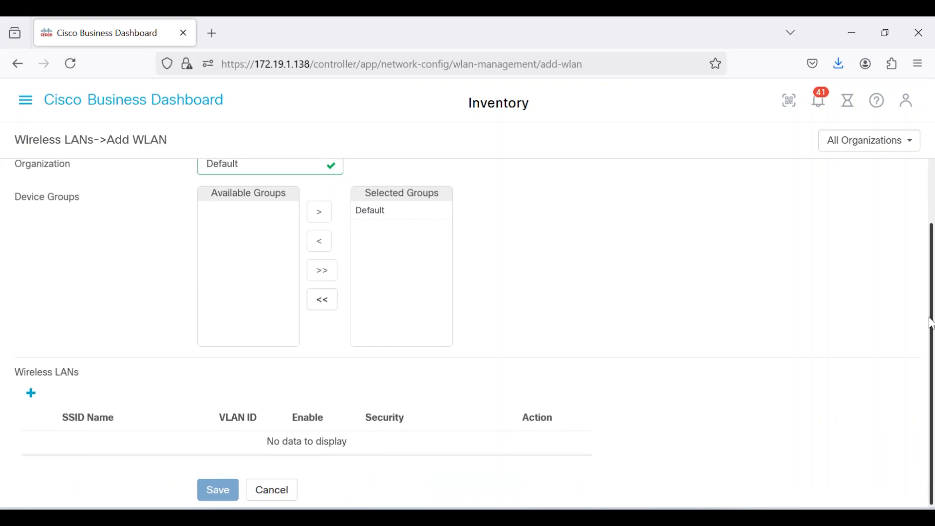
left_click(32, 389)
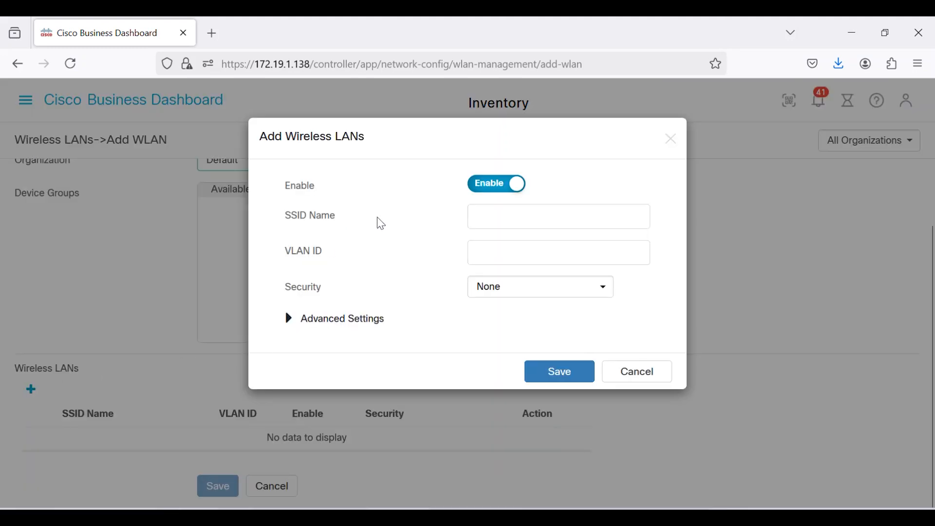
left_click(536, 214)
type("RadiusTest")
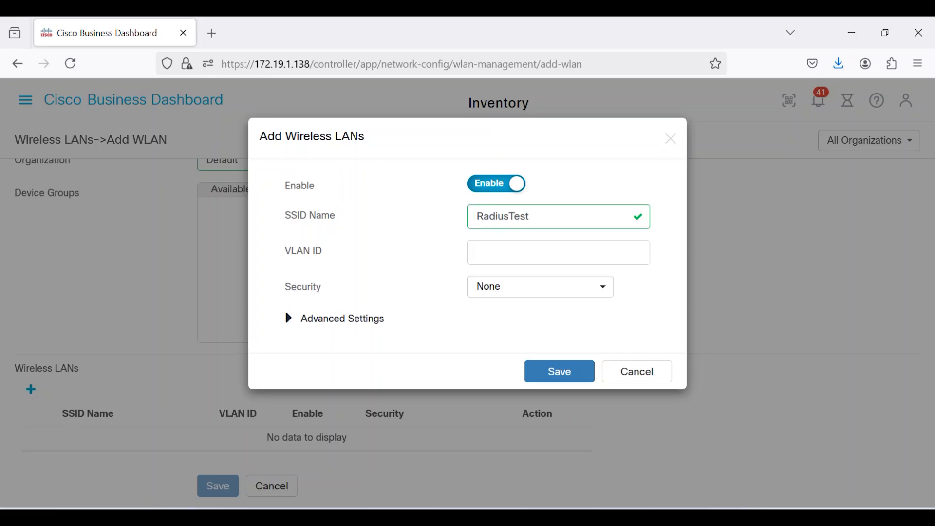
left_click(513, 247)
type("1")
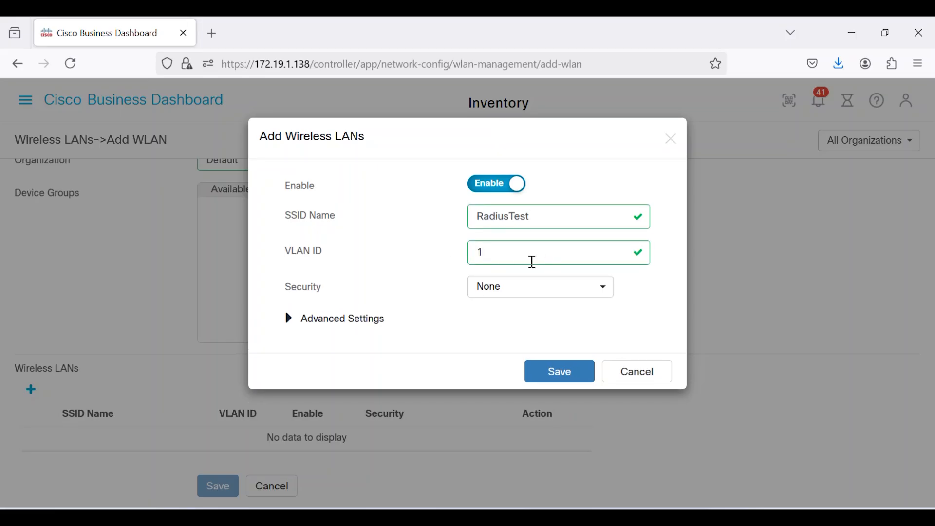
left_click(518, 291)
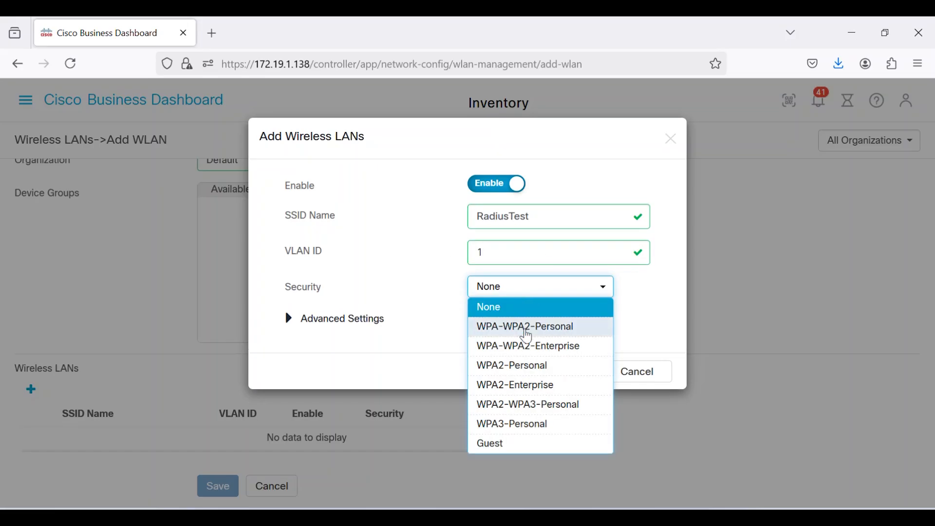
left_click(531, 389)
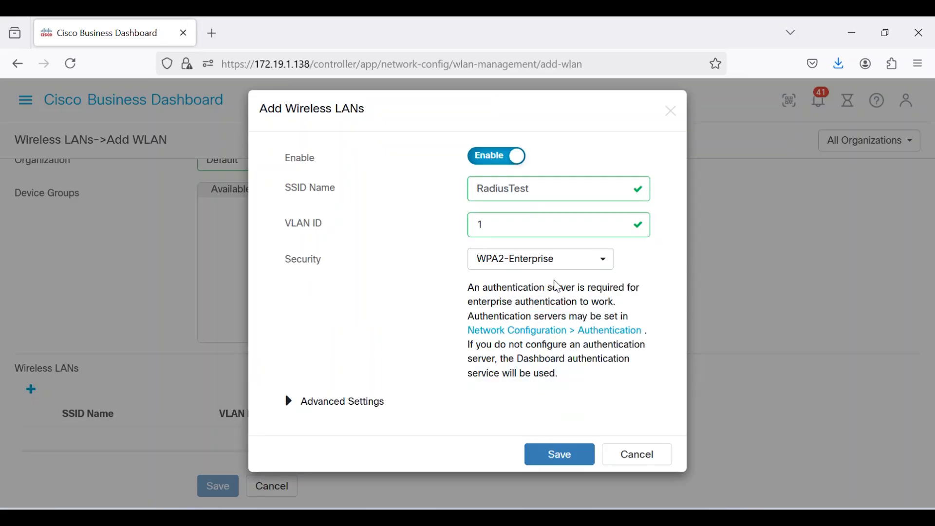
Review the wireless LAN's advanced settings, then save the wireless LAN and its profile.
left_click(290, 404)
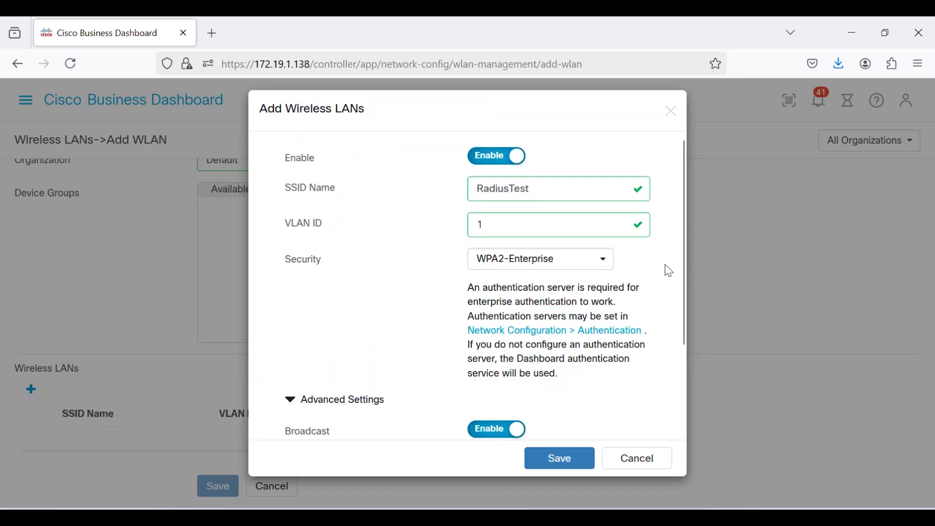
scroll(681, 312, "down", 3)
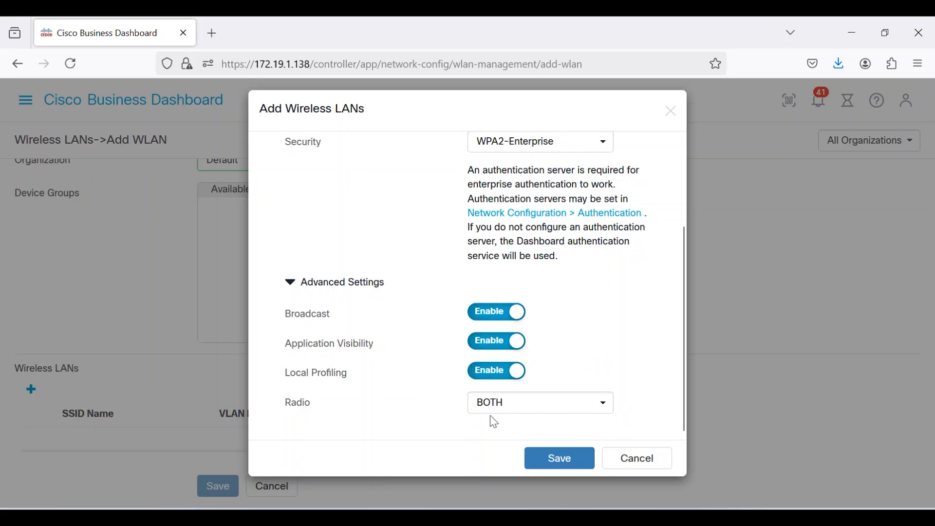
left_click(572, 463)
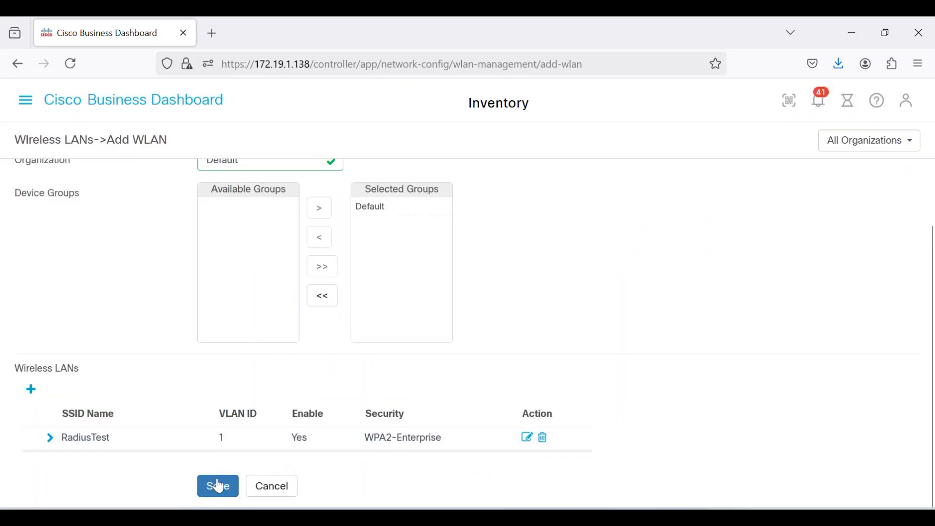
left_click(219, 487)
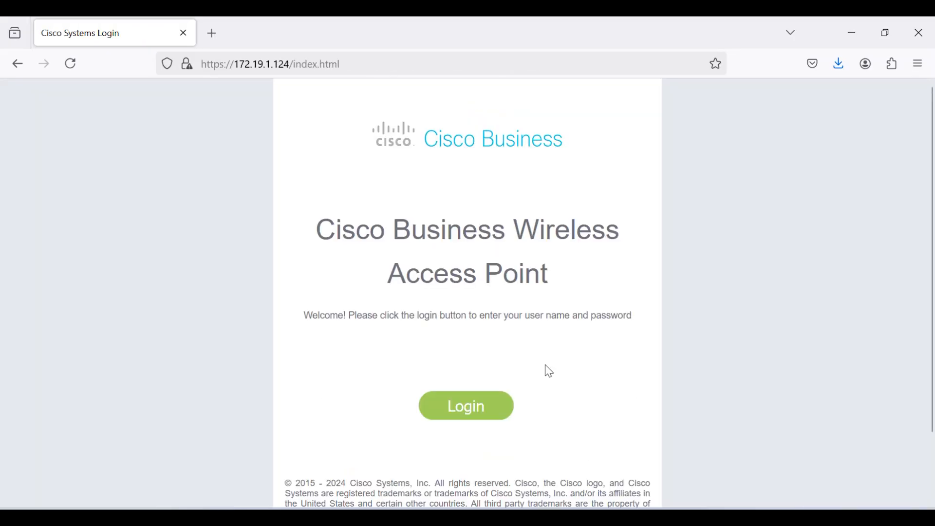
Sign in to the access point at 172.19.1.124 as admin with the account password.
left_click(482, 411)
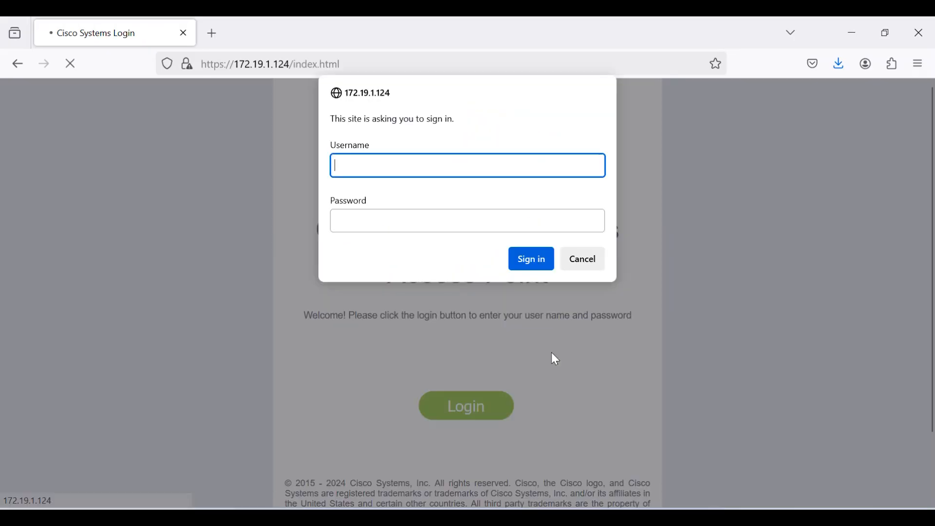
type("admin")
key("Tab")
type("********")
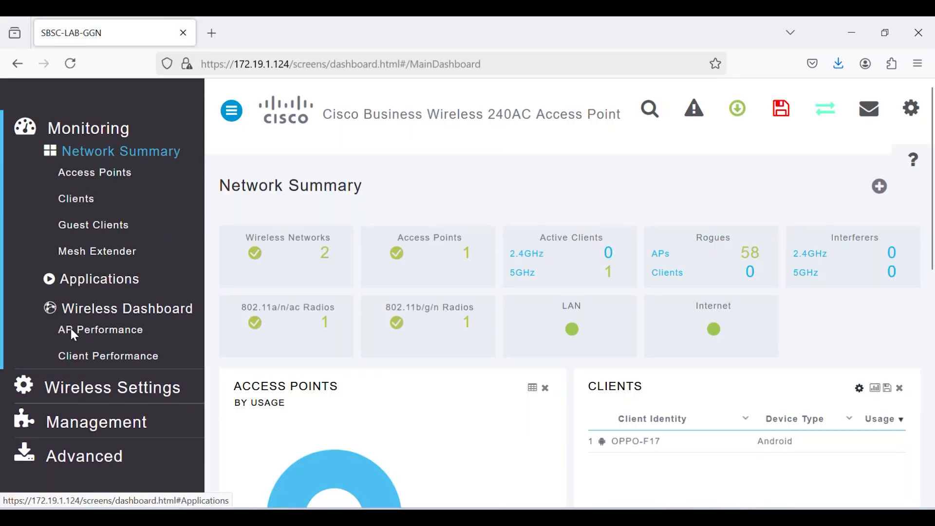
Inspect the RadiusTest WLAN's security settings and RADIUS authentication server on the access point, then close its editor without changes.
left_click(96, 393)
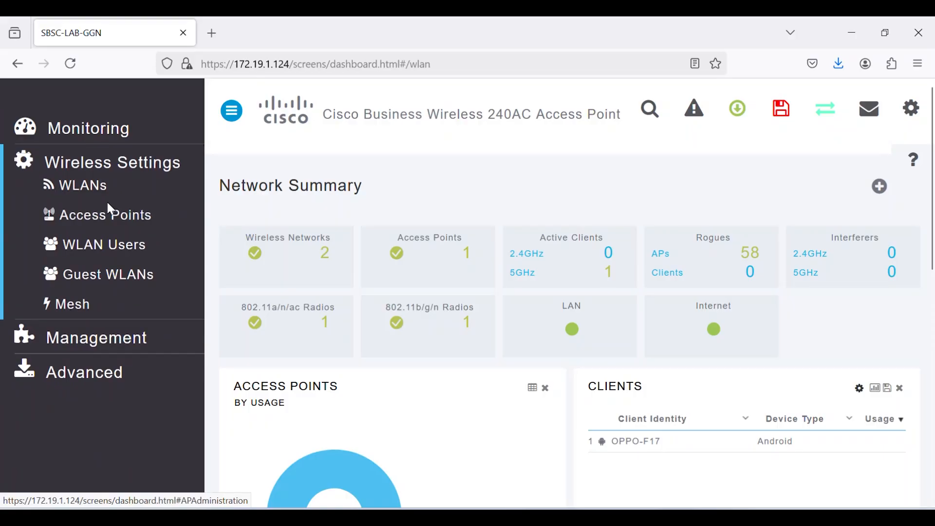
left_click(88, 188)
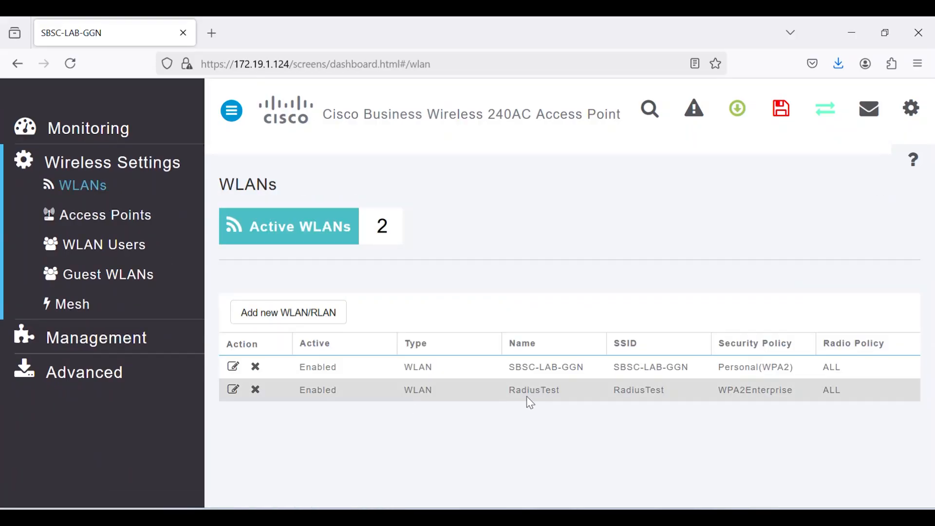
left_click(233, 389)
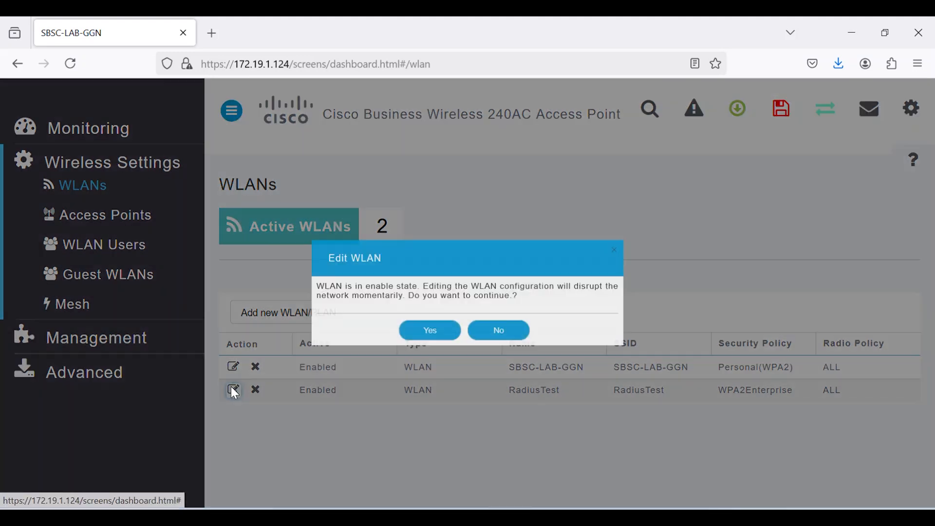
left_click(429, 335)
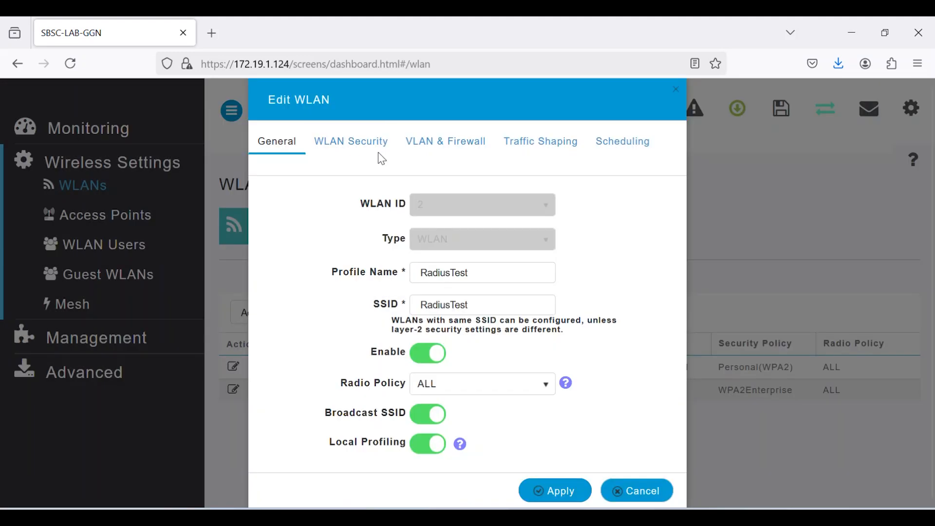
left_click(364, 142)
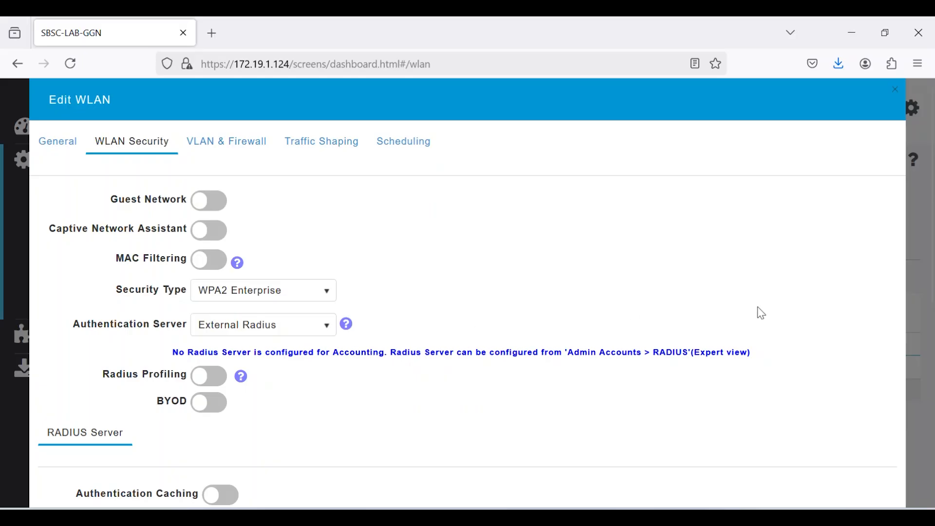
left_click_drag(932, 211, 933, 340)
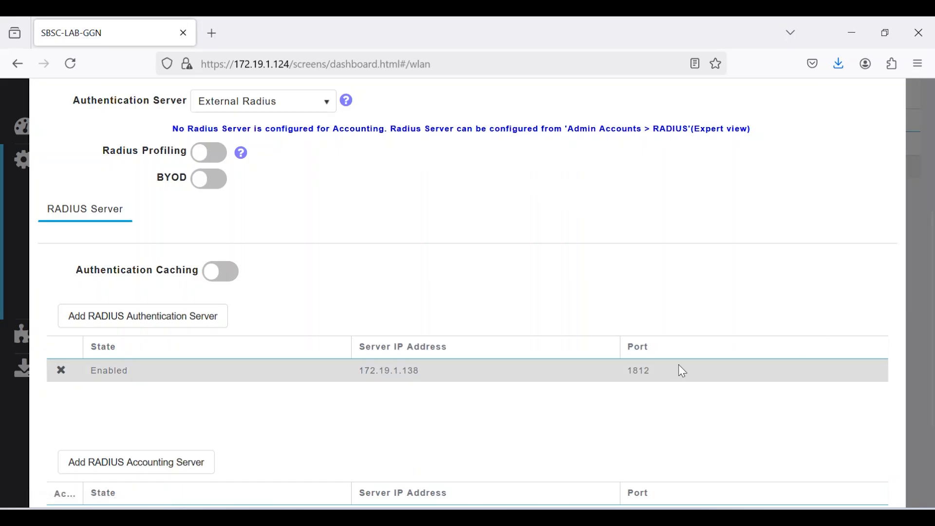
left_click_drag(933, 306, 934, 188)
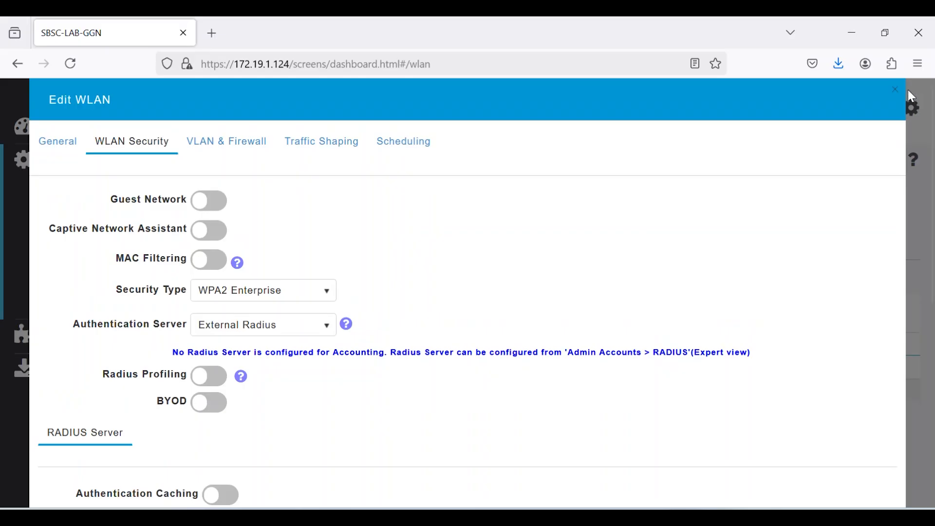
left_click(894, 90)
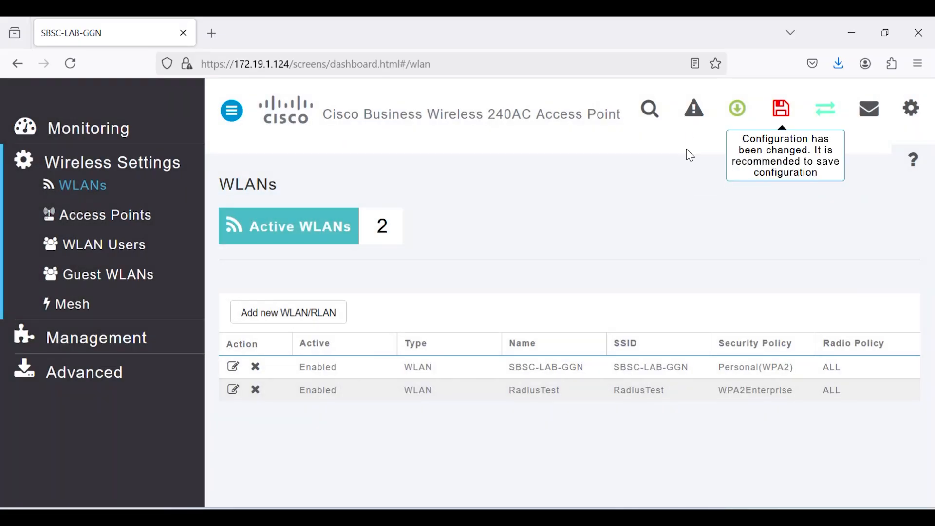
Switch the access point to Expert View and examine the RADIUS authentication server entry in the admin accounts.
left_click(836, 112)
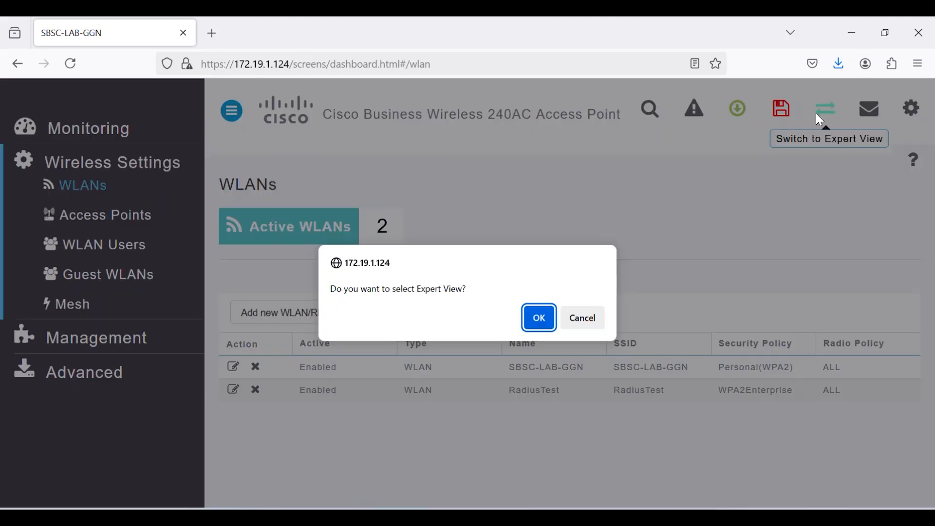
left_click(538, 318)
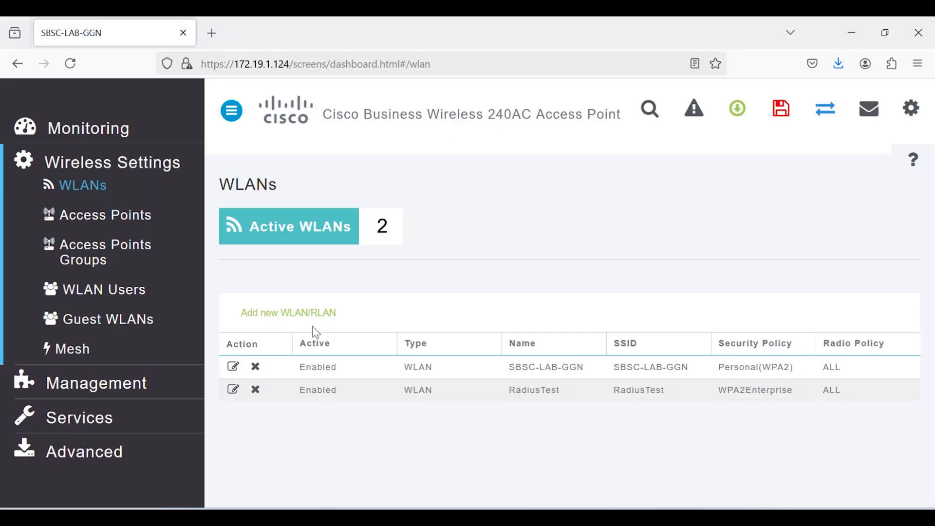
left_click(129, 381)
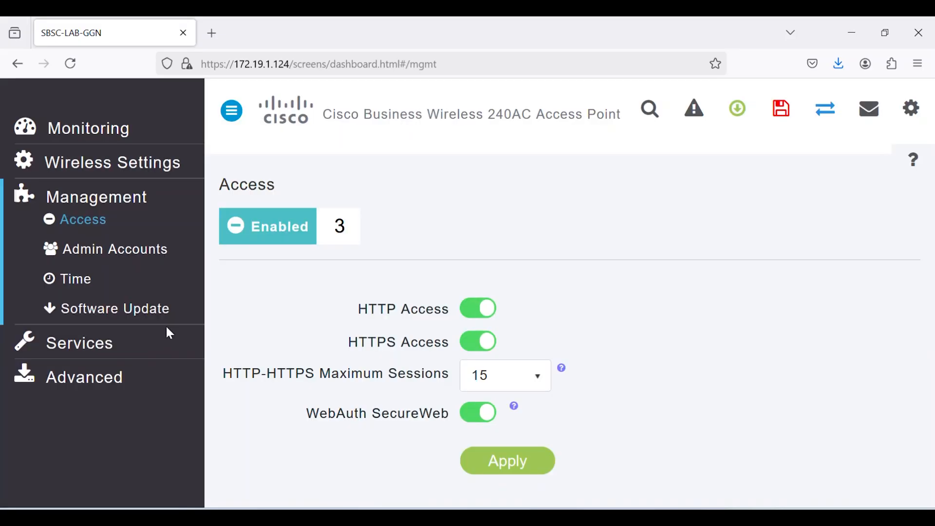
left_click(152, 249)
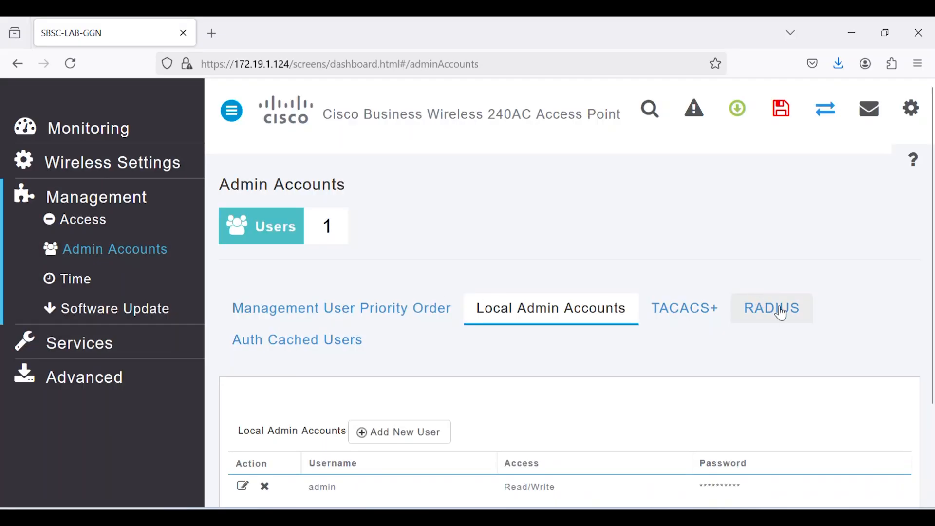
left_click(779, 310)
left_click_drag(931, 192, 933, 425)
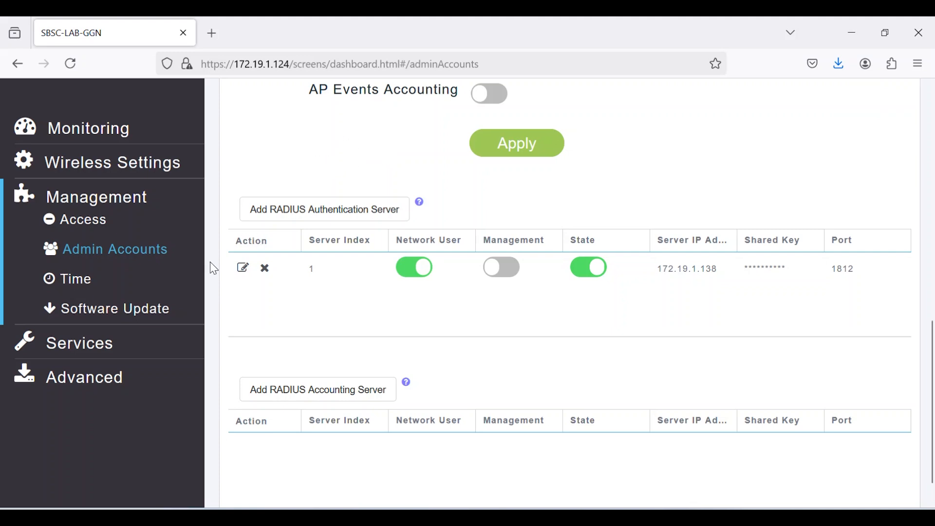
Open the primary access point's troubleshooting tools and find the Radius Response test for the RadiusTest WLAN profile.
left_click(94, 381)
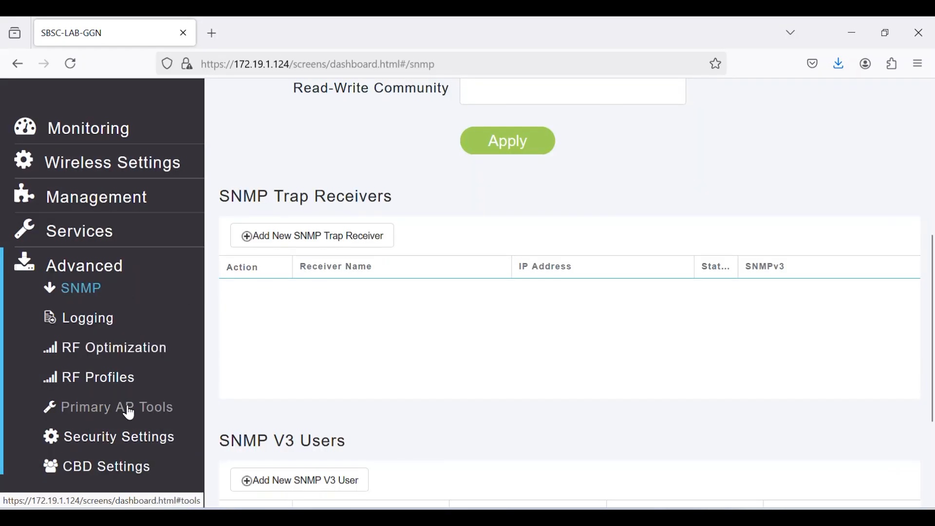
left_click(129, 413)
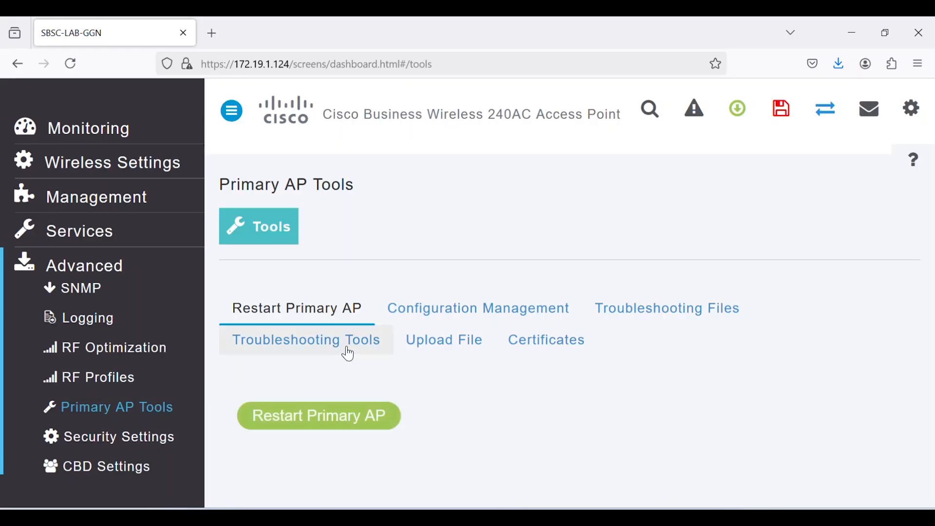
left_click(348, 354)
scroll(932, 295, "down", 7)
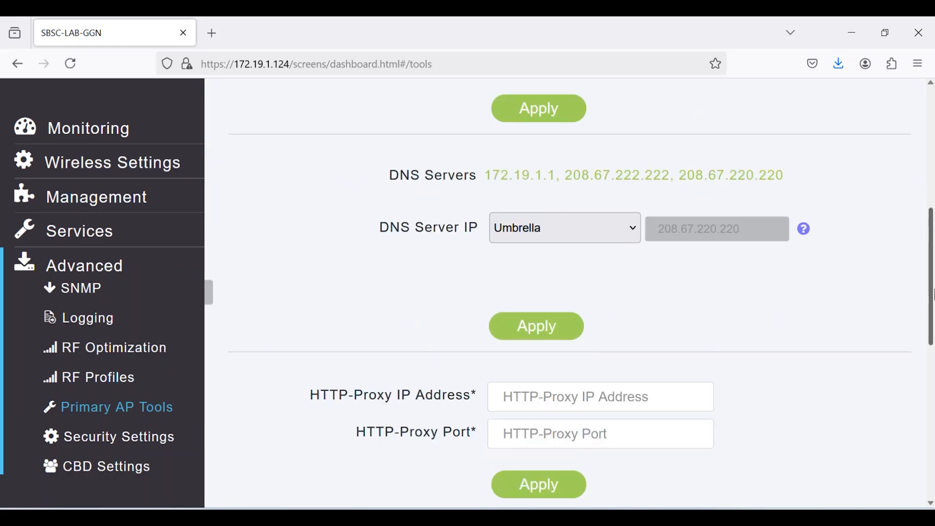
scroll(932, 295, "down", 8)
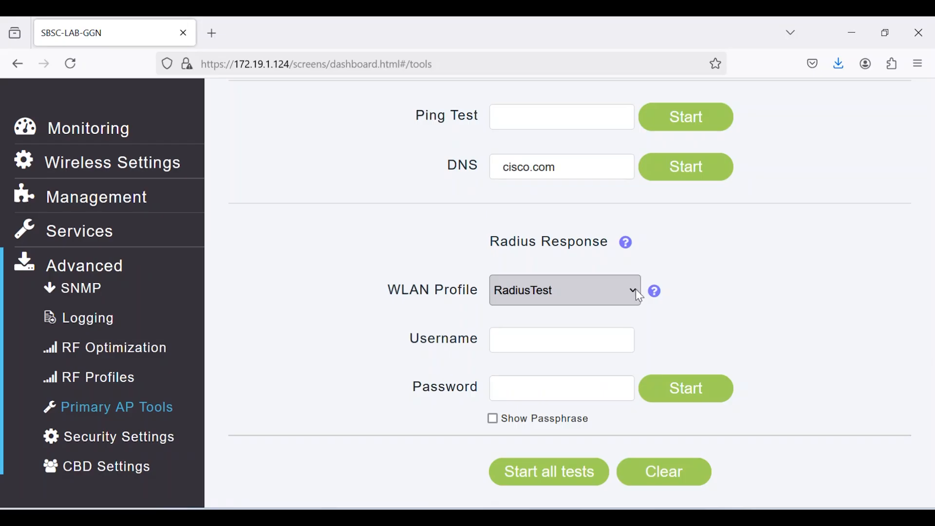
Run the Radius Response test on the RadiusTest WLAN profile with username user1 and the account password.
left_click(558, 338)
type("user1")
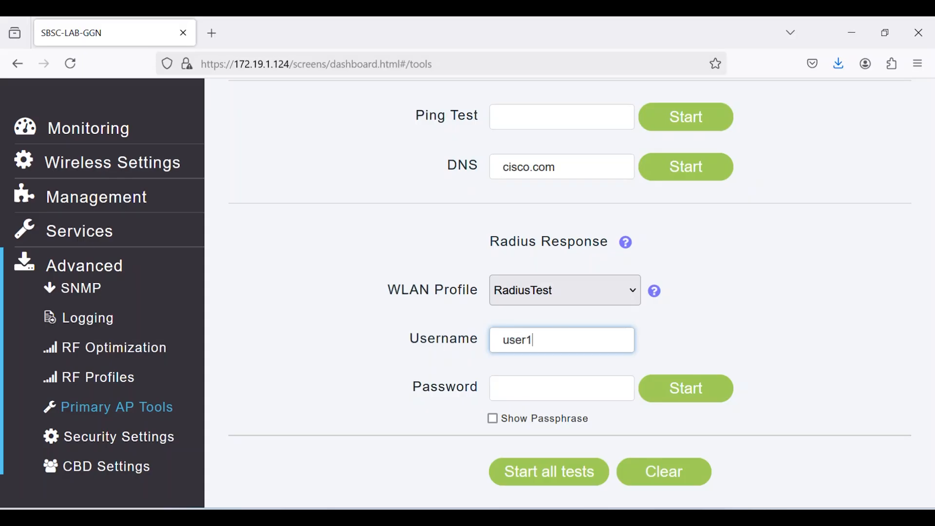
left_click(516, 394)
type("pa")
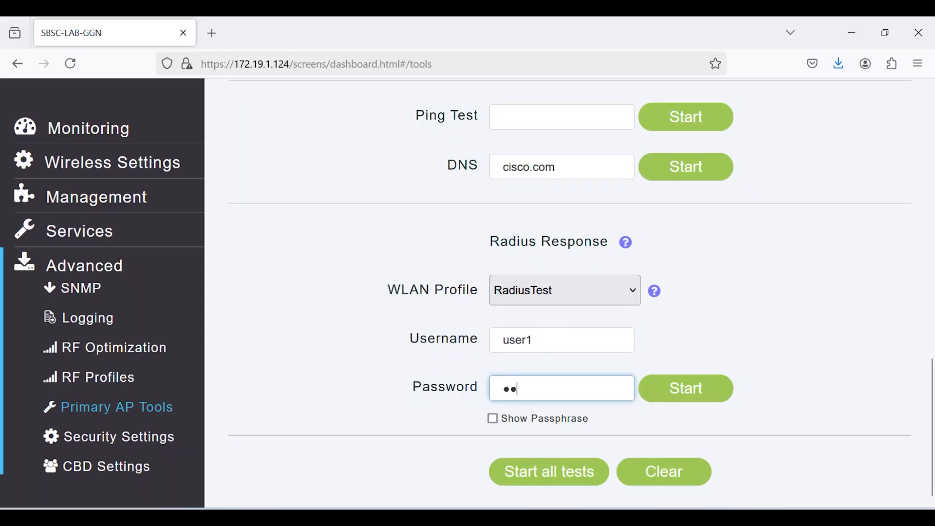
type("ssw")
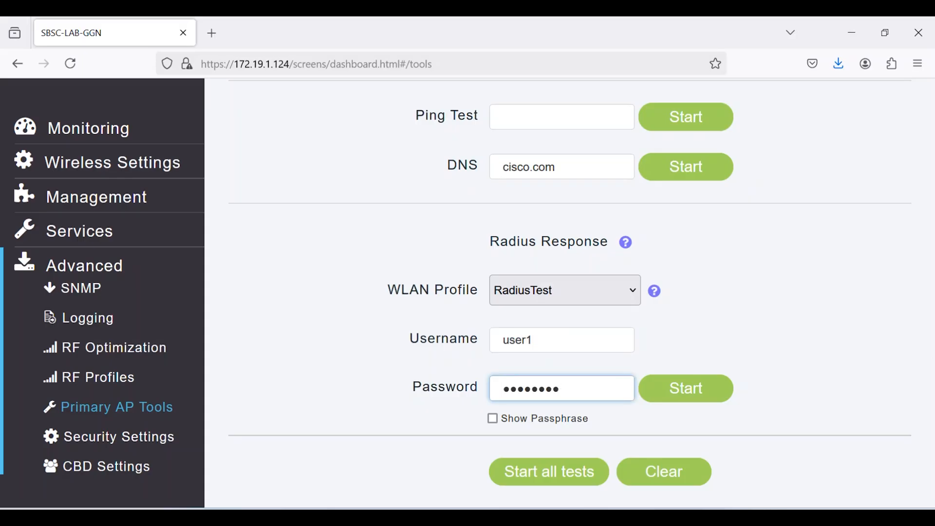
left_click(689, 387)
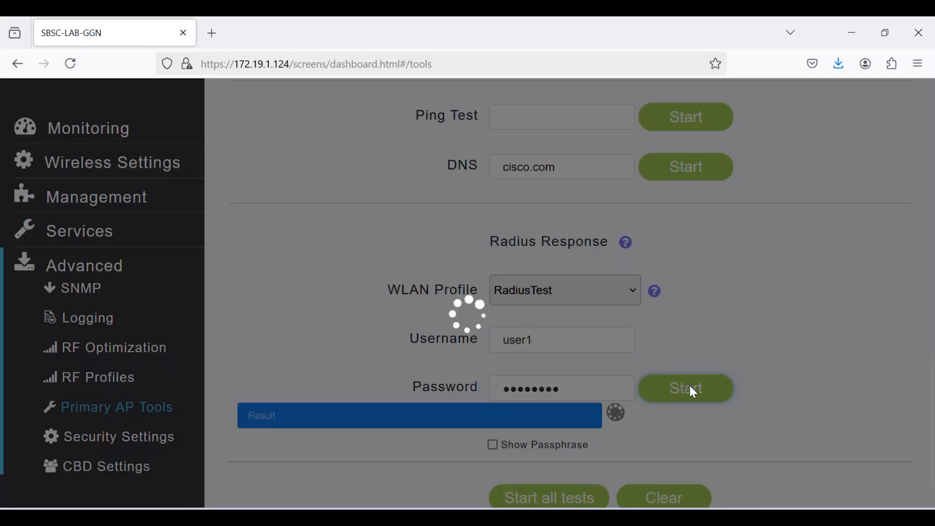